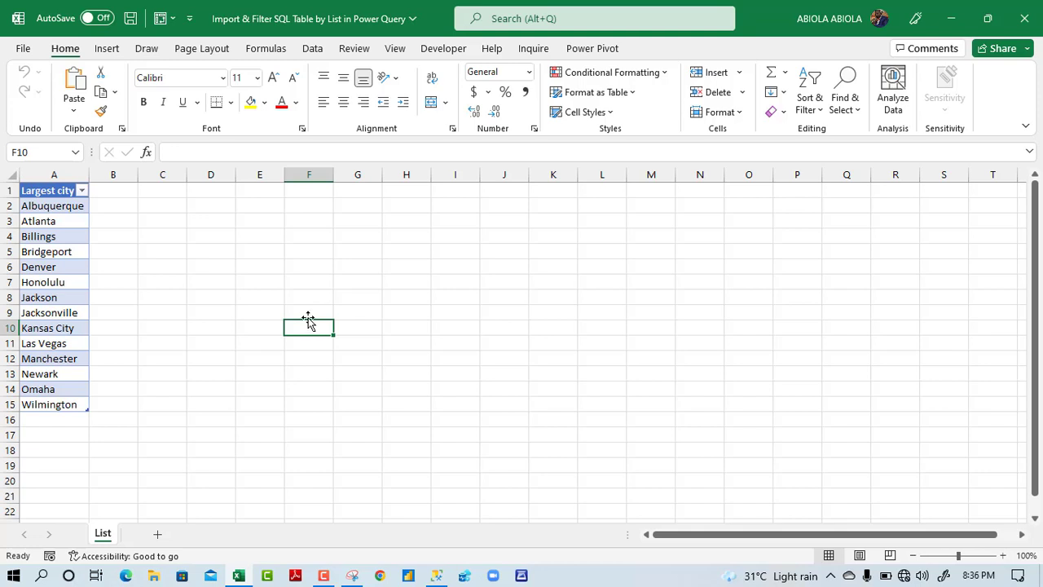
Step: Switch to SQL Server Management Studio and examine the dbo.Dataset table in the US_States_Data database and its query results
{"action": "left_click", "coordinate": [306, 310]}
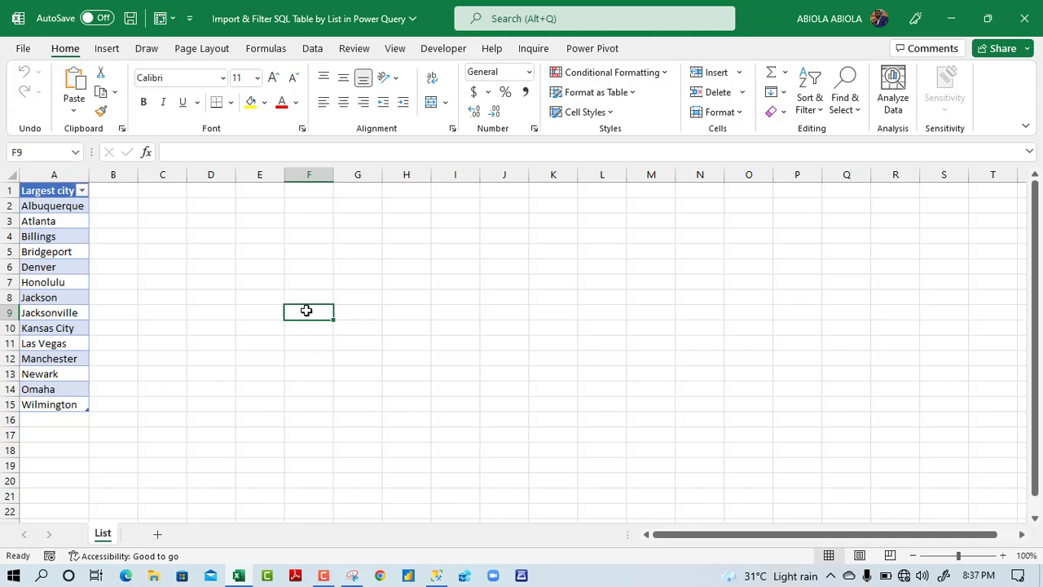
{"action": "key", "text": "alt+Tab"}
{"action": "key", "text": "alt+Tab"}
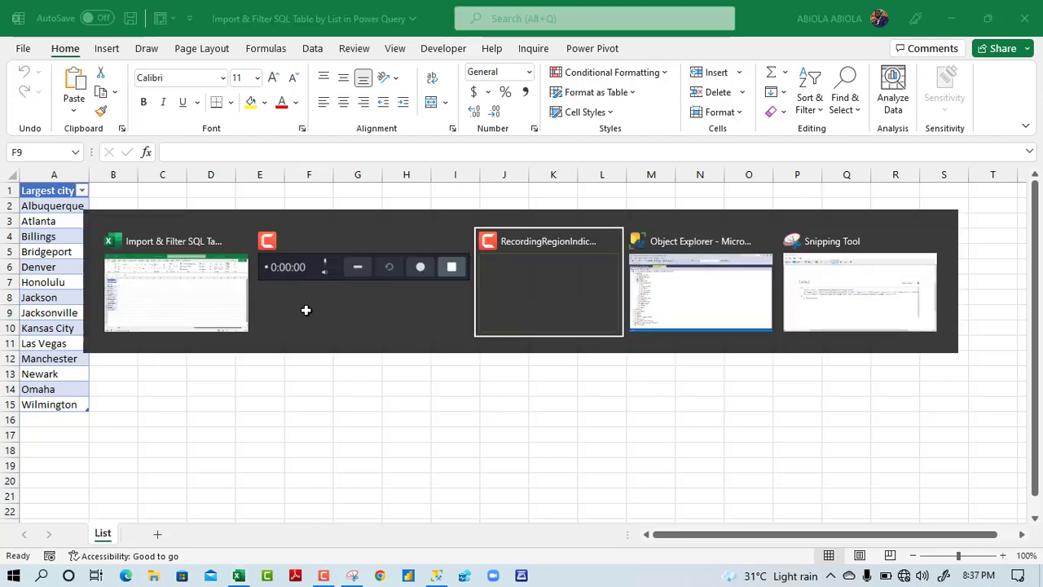
{"action": "key", "text": "alt+Tab"}
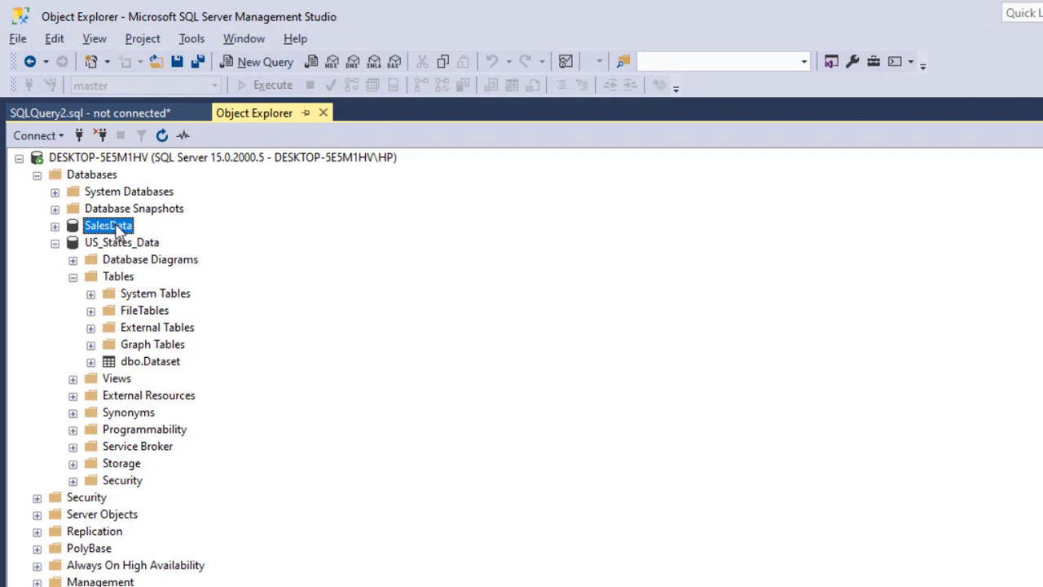
{"action": "left_click", "coordinate": [128, 243]}
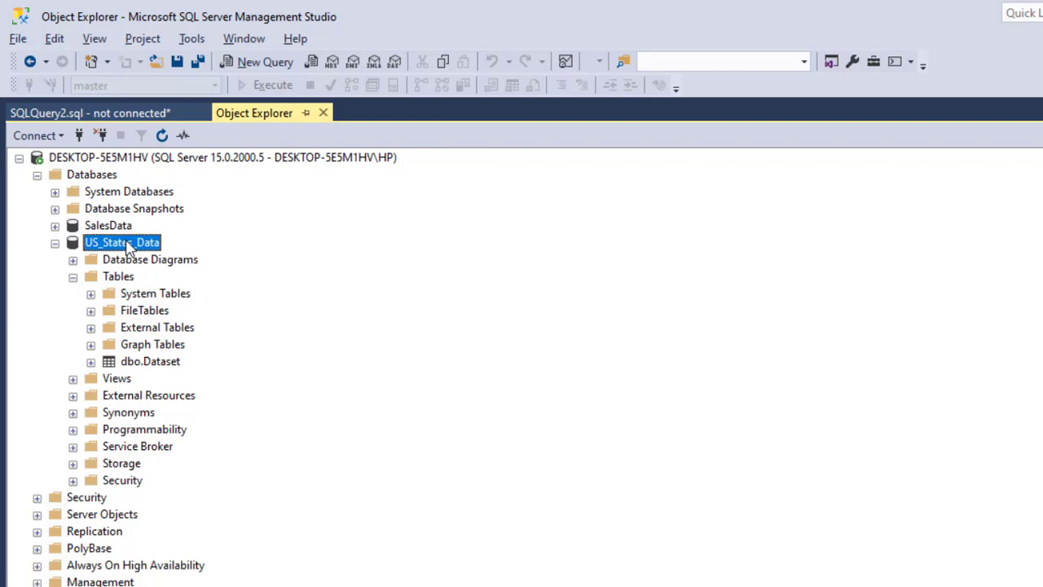
{"action": "left_click", "coordinate": [163, 368]}
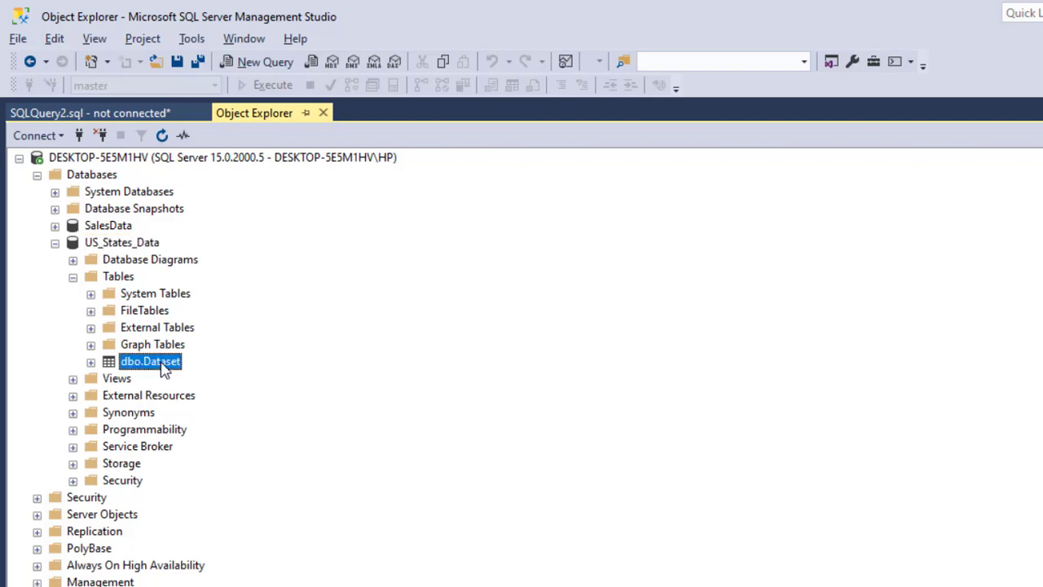
{"action": "left_click", "coordinate": [148, 116]}
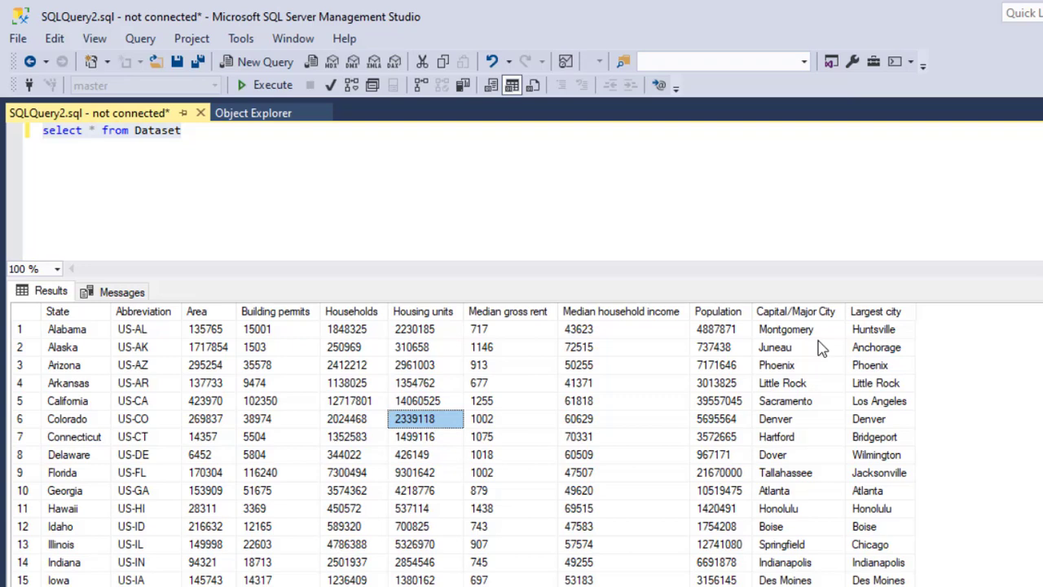
Step: Compare the Largest city list in the Excel workbook with the Largest city column of the SQL query results, ending in Excel
{"action": "key", "text": "alt+Tab"}
{"action": "key", "text": "alt+Tab"}
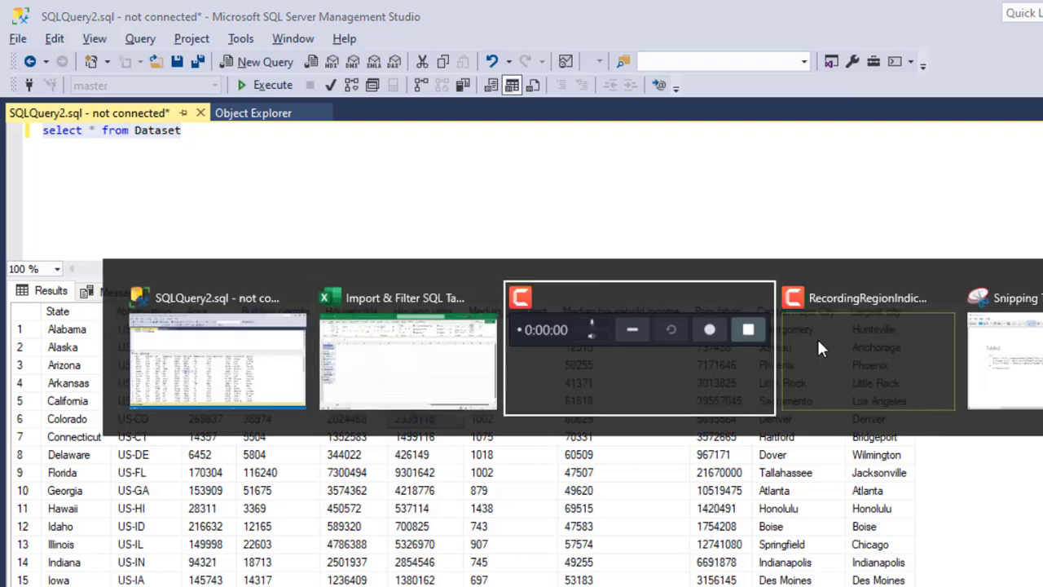
{"action": "key", "text": "alt+Tab"}
{"action": "key", "text": "alt+Tab"}
{"action": "key", "text": "alt+shift+Tab"}
{"action": "key", "text": "alt+shift+Tab"}
{"action": "key", "text": "alt+shift+Tab"}
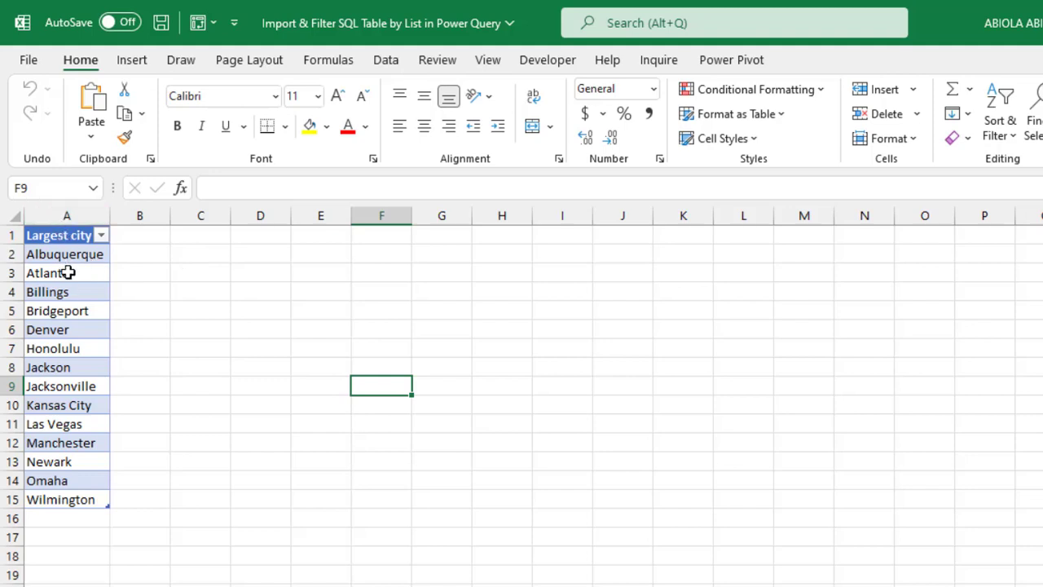
{"action": "key", "text": "alt+Tab"}
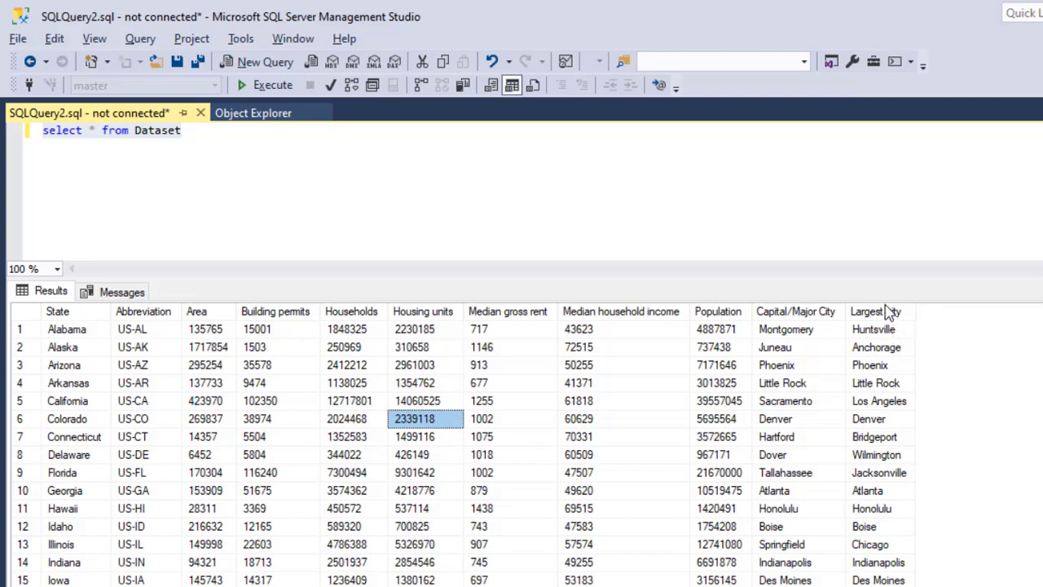
{"action": "key", "text": "alt+Tab"}
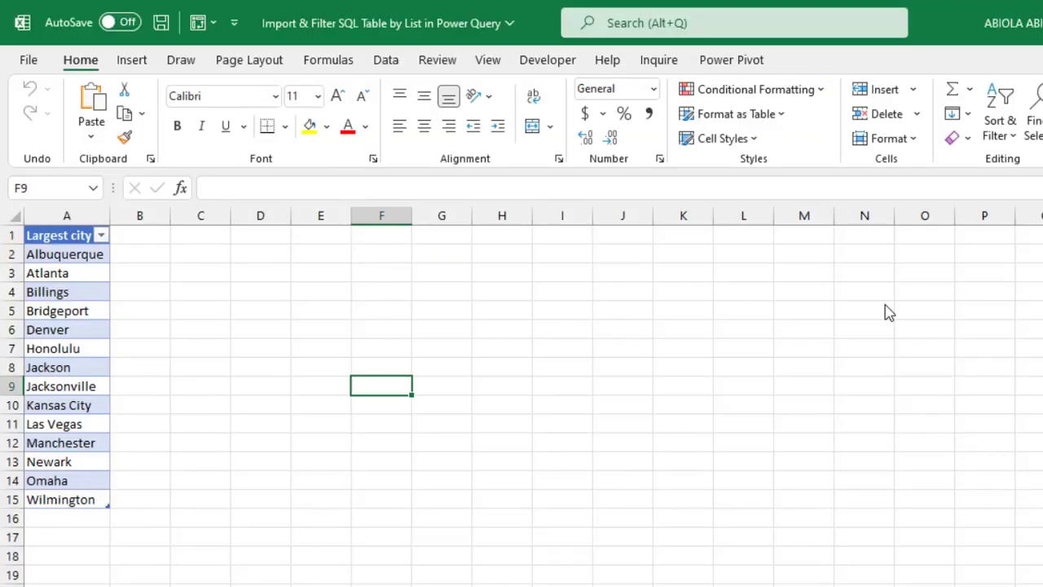
Step: Connect to the SQL Server database source on server DESKTOP-5E5M1HV, leaving the database name blank
{"action": "left_click", "coordinate": [386, 59]}
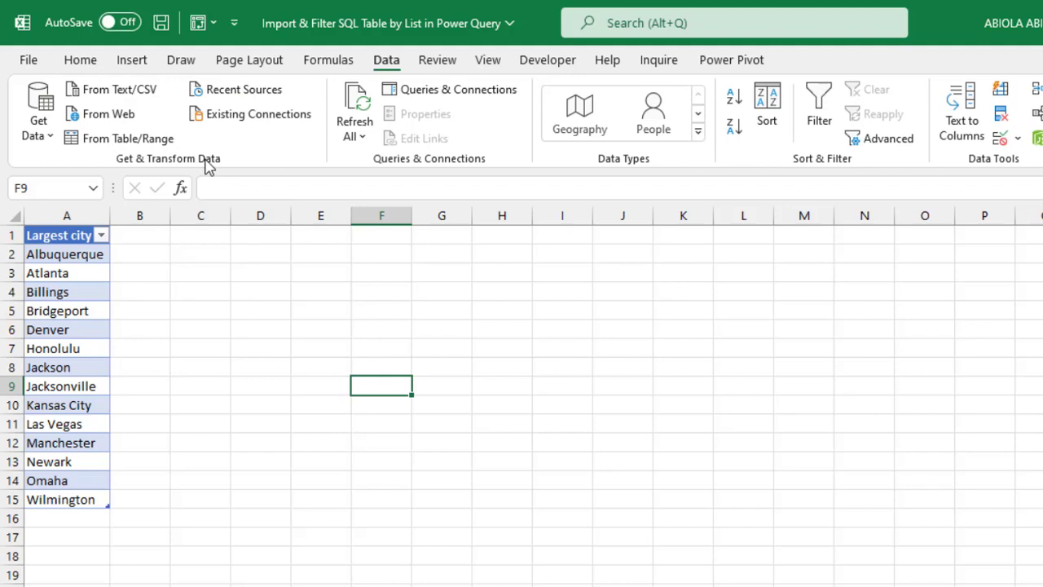
{"action": "left_click", "coordinate": [38, 122]}
{"action": "mouse_move", "coordinate": [90, 228]}
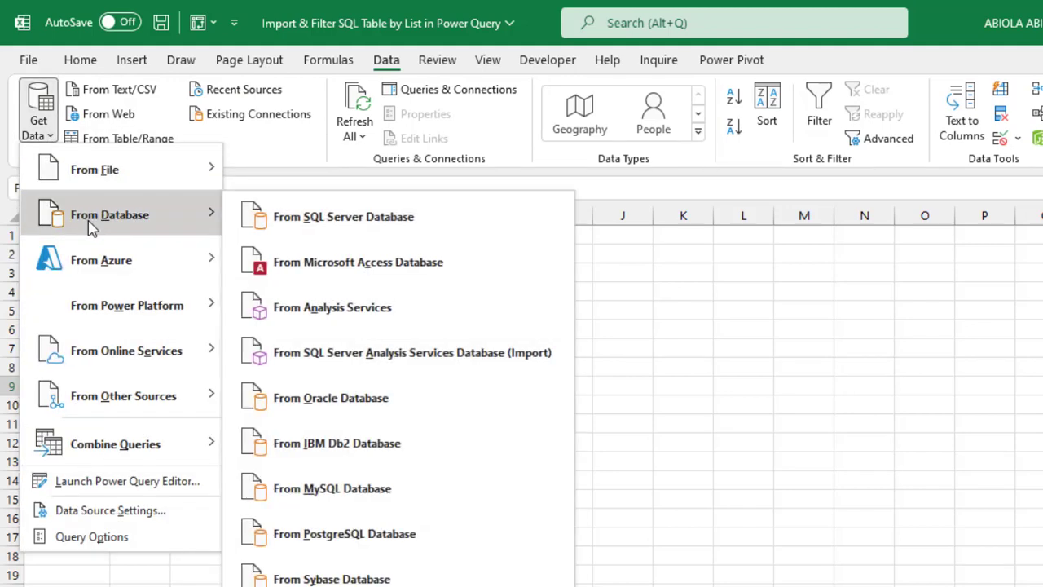
{"action": "left_click", "coordinate": [283, 223]}
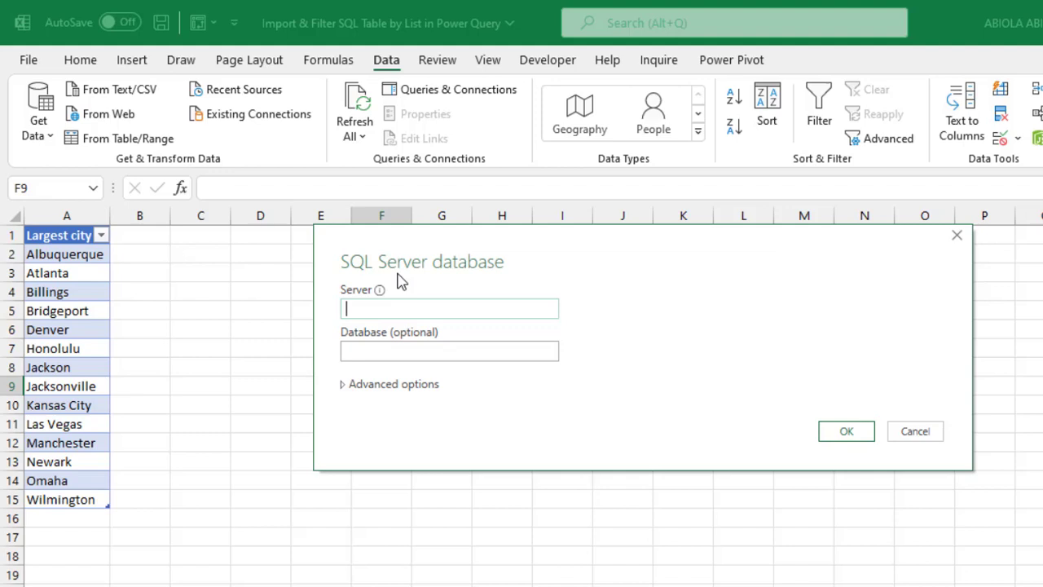
{"action": "type", "text": "DESKTOP-5E5M1HV"}
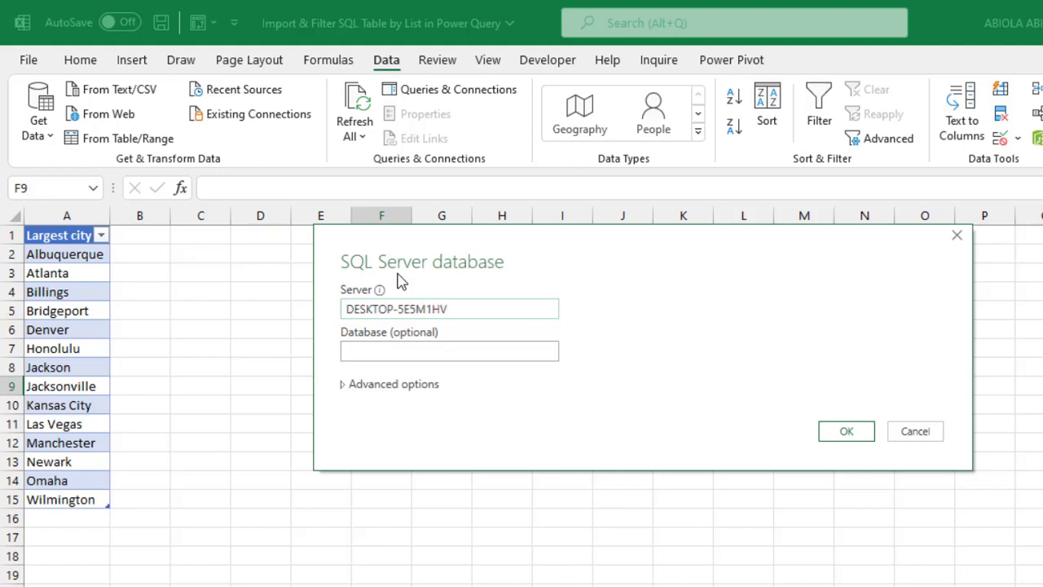
{"action": "left_click", "coordinate": [514, 348]}
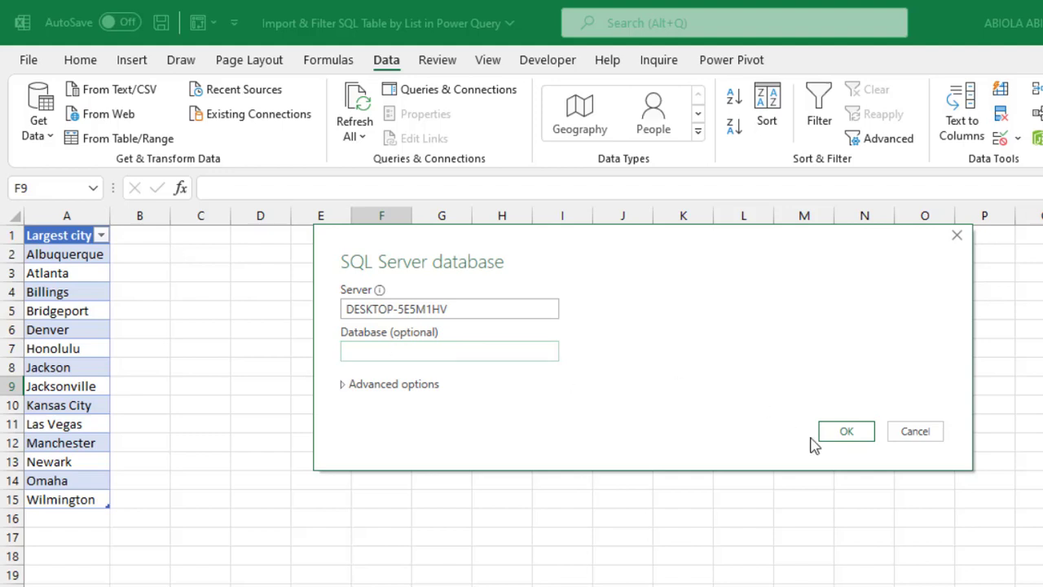
{"action": "left_click", "coordinate": [842, 438]}
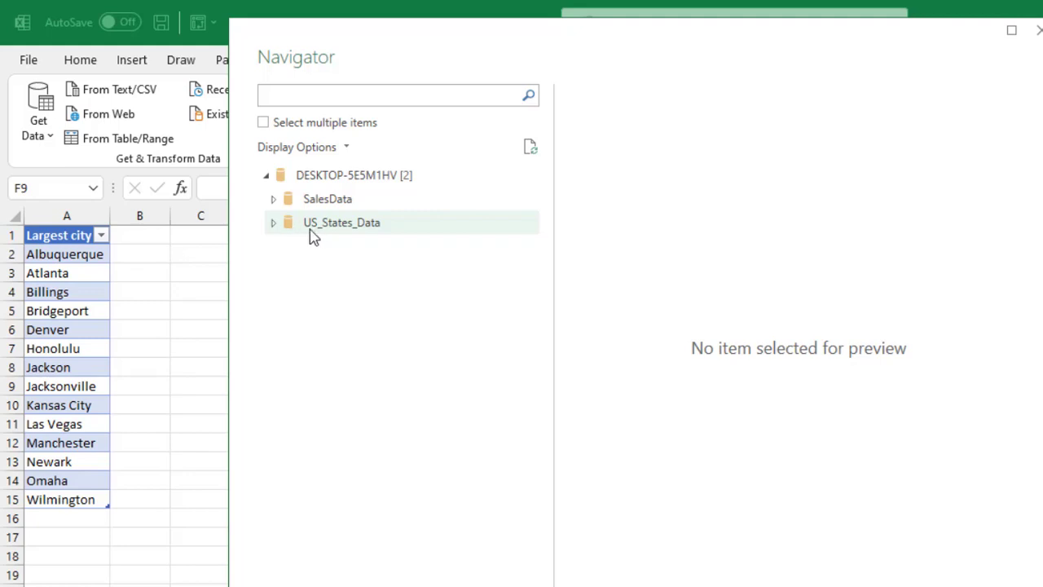
Step: Choose the Dataset table from the US_States_Data database and open it for transformation in Power Query
{"action": "left_click", "coordinate": [275, 228]}
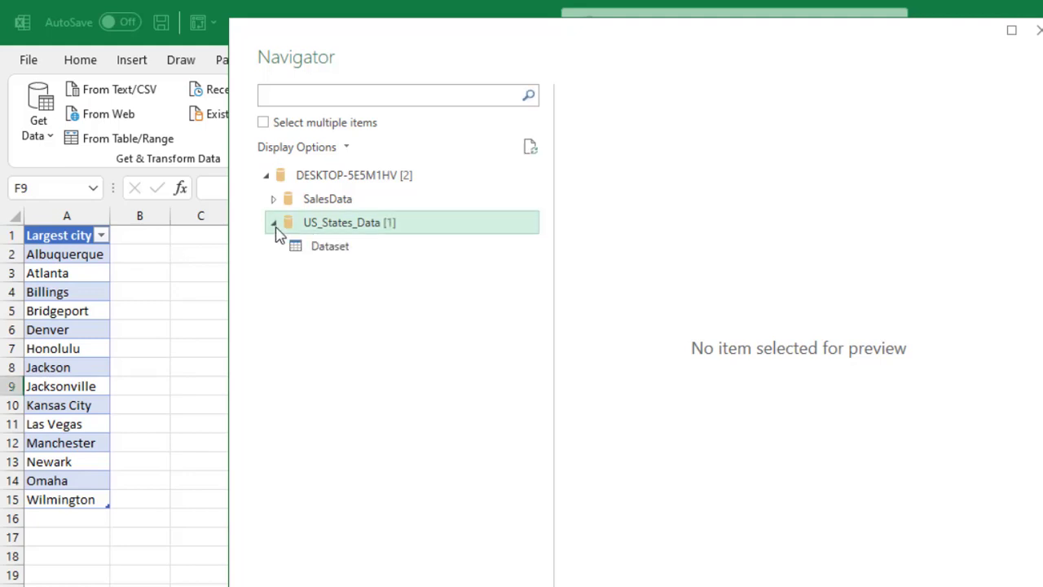
{"action": "left_click", "coordinate": [318, 250]}
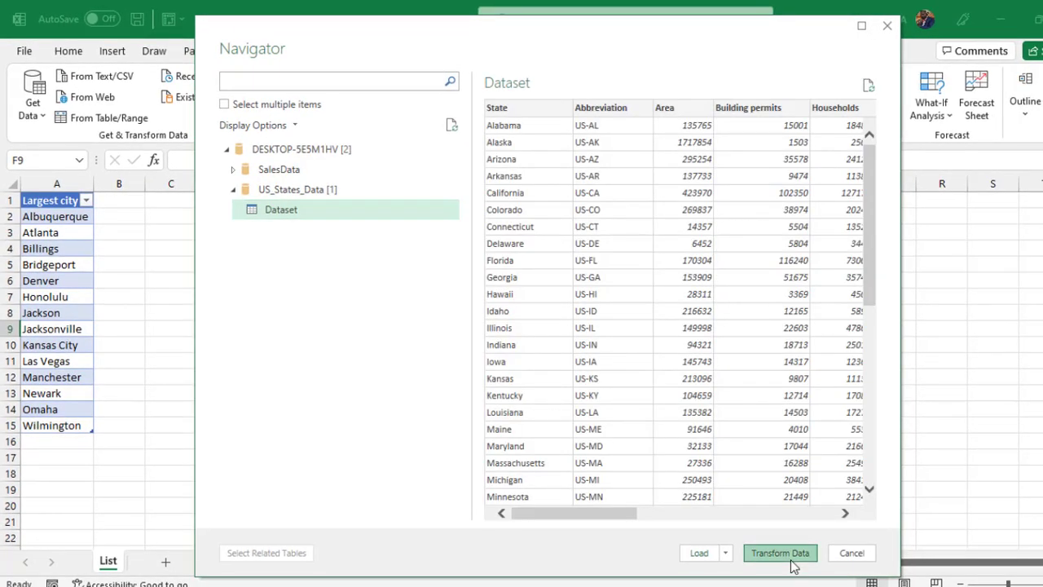
{"action": "left_click", "coordinate": [787, 558]}
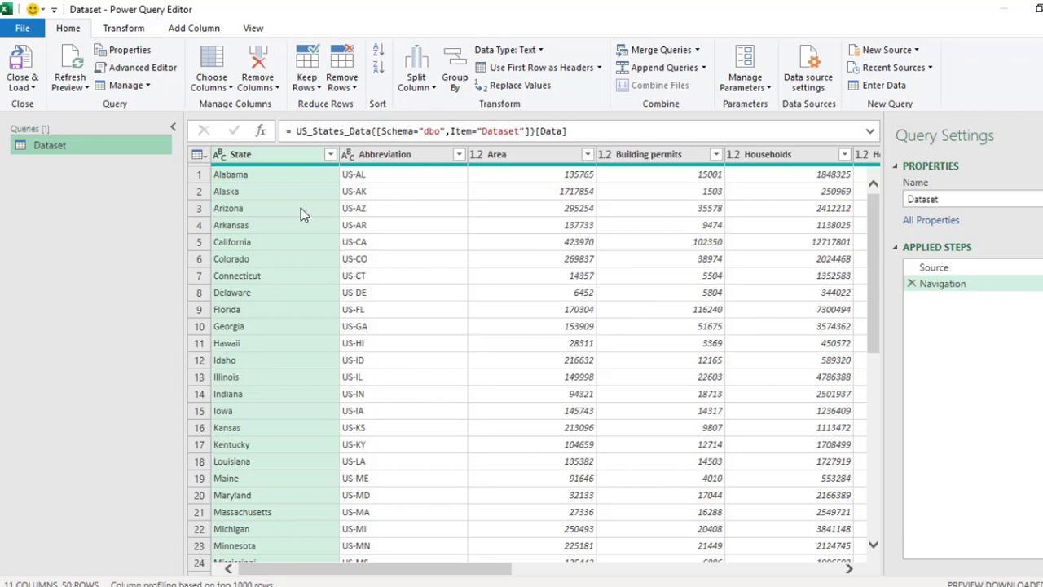
Step: Close the query editor and load the Dataset query as a connection only
{"action": "left_click", "coordinate": [32, 85]}
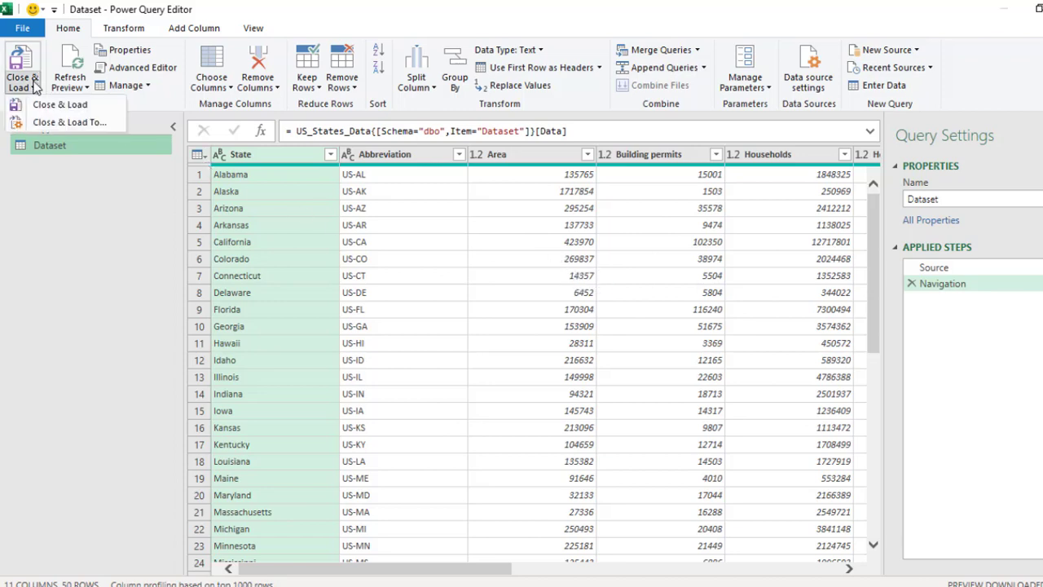
{"action": "left_click", "coordinate": [59, 123]}
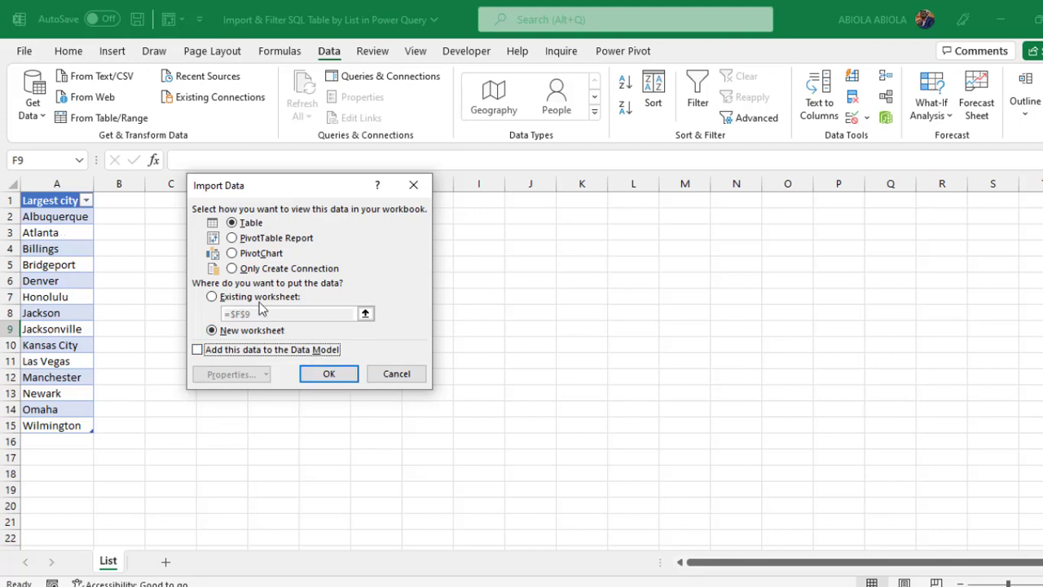
{"action": "left_click", "coordinate": [232, 268]}
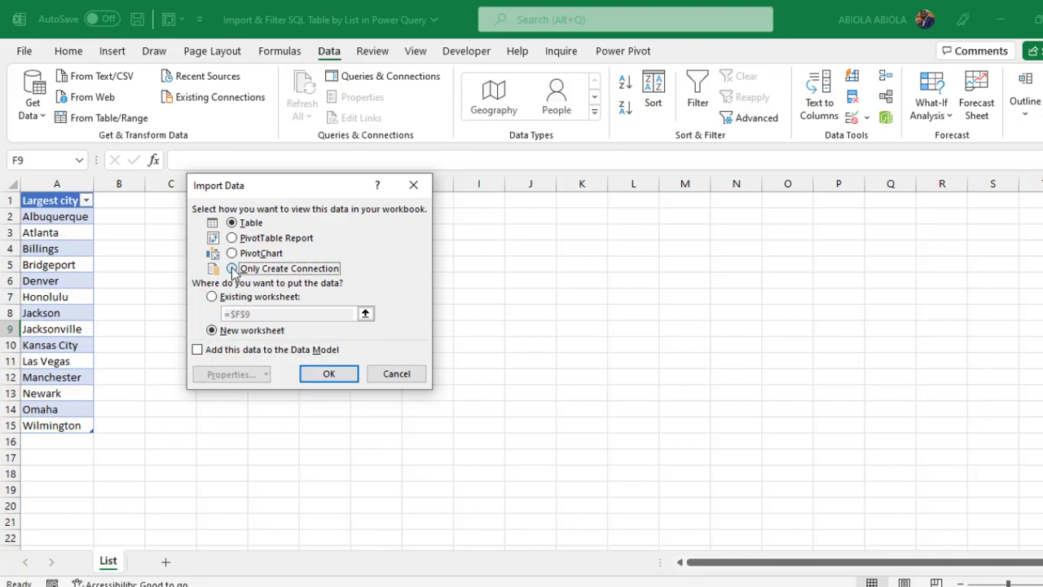
{"action": "left_click", "coordinate": [326, 375]}
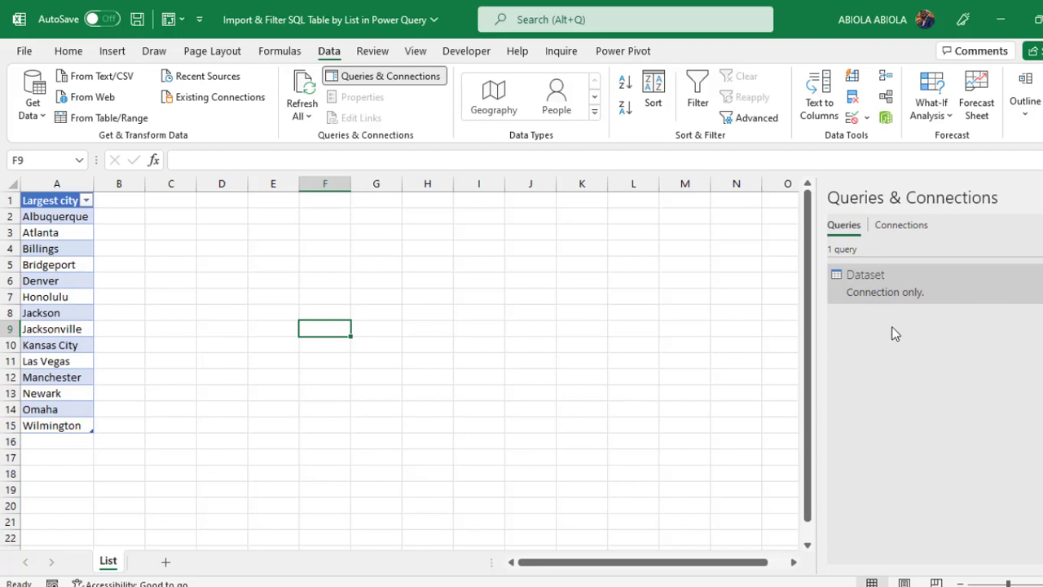
Step: Bring the worksheet's Largest city table into Power Query and convert its column to a list
{"action": "left_click", "coordinate": [61, 243]}
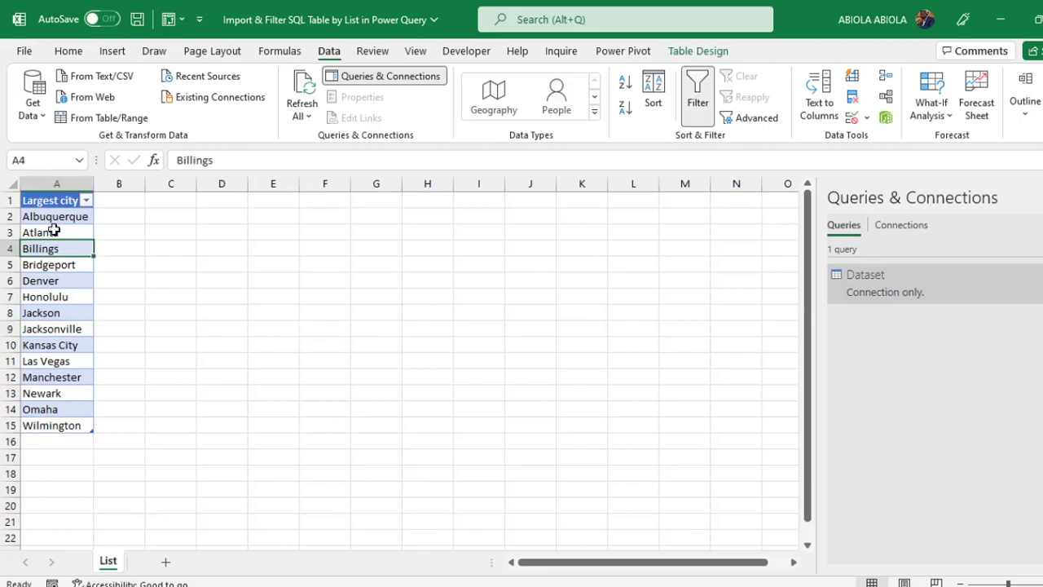
{"action": "right_click", "coordinate": [64, 233]}
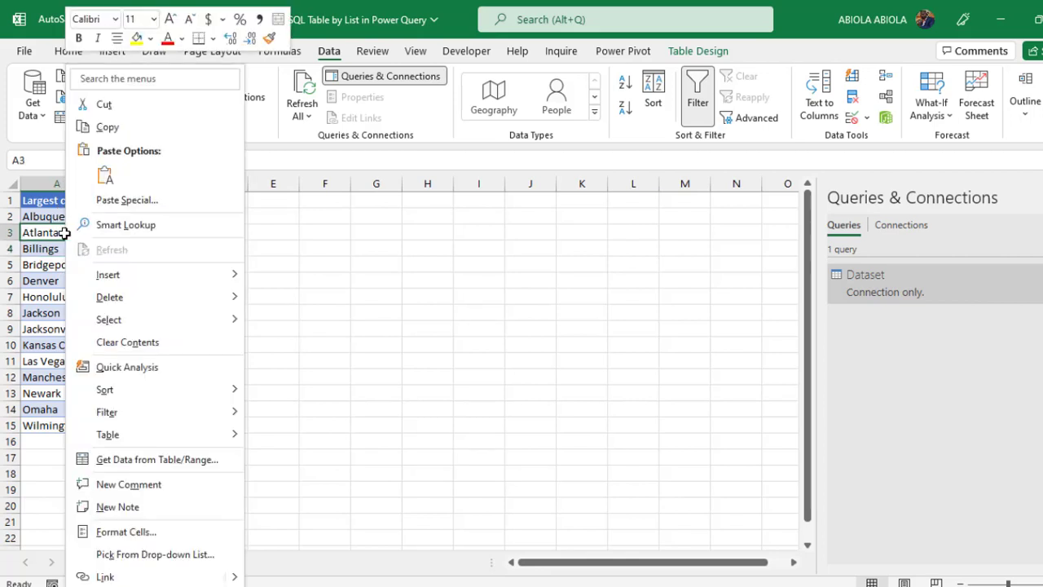
{"action": "left_click", "coordinate": [173, 460]}
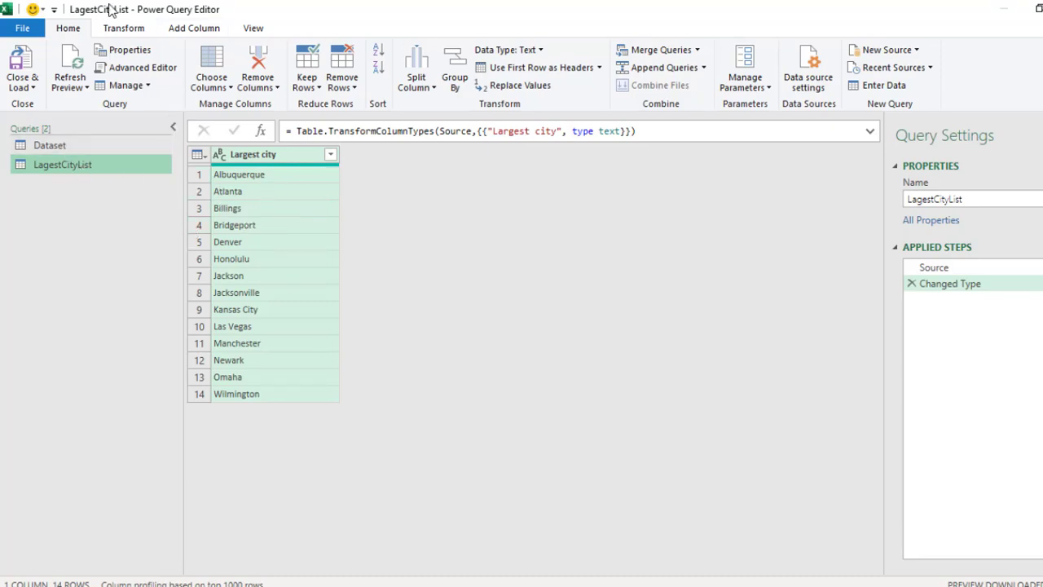
{"action": "left_click", "coordinate": [122, 30]}
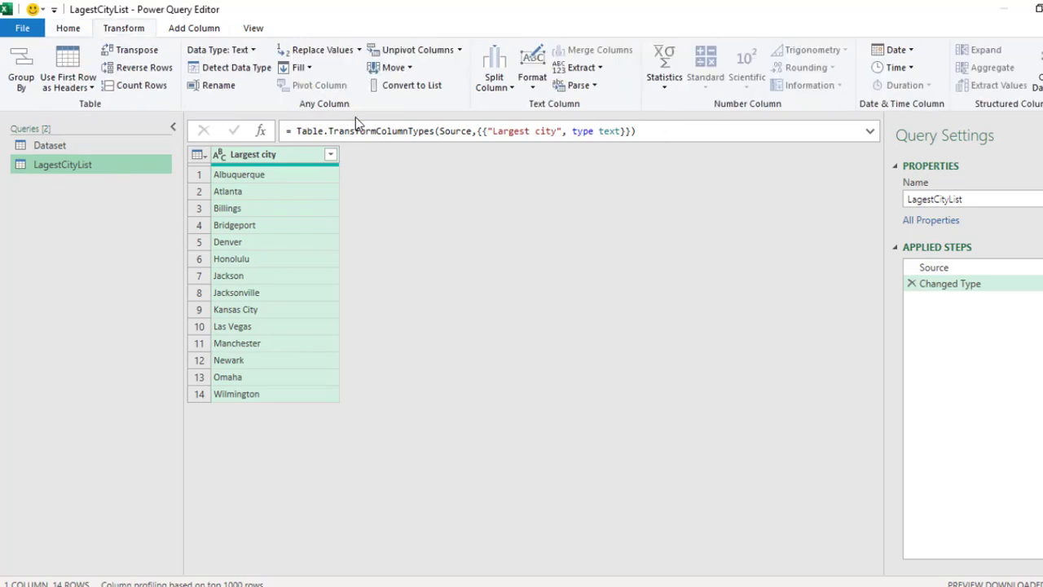
{"action": "left_click", "coordinate": [422, 91]}
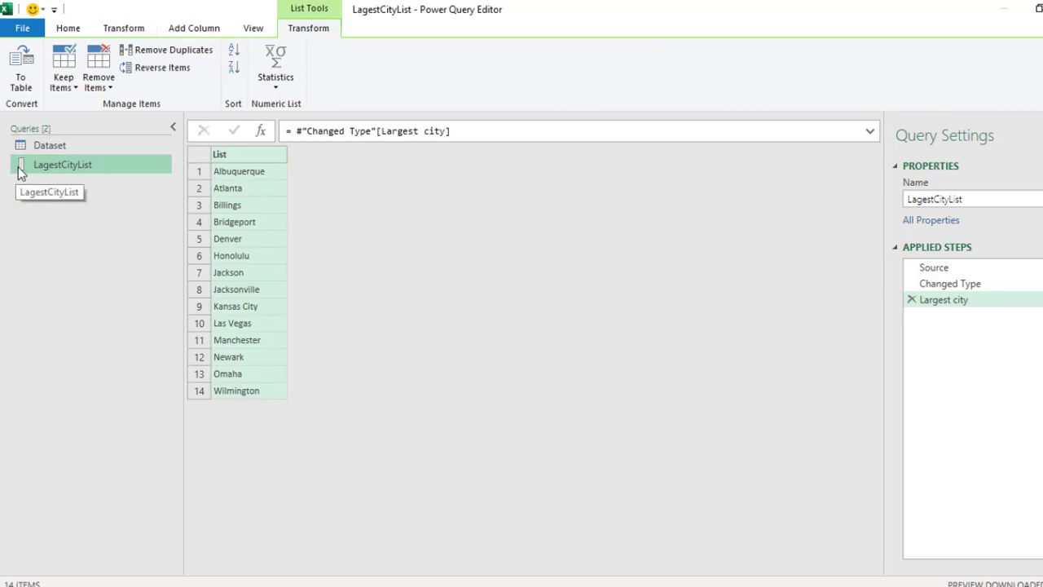
Step: Open the Dataset query's code in the Advanced Editor
{"action": "left_click", "coordinate": [58, 145]}
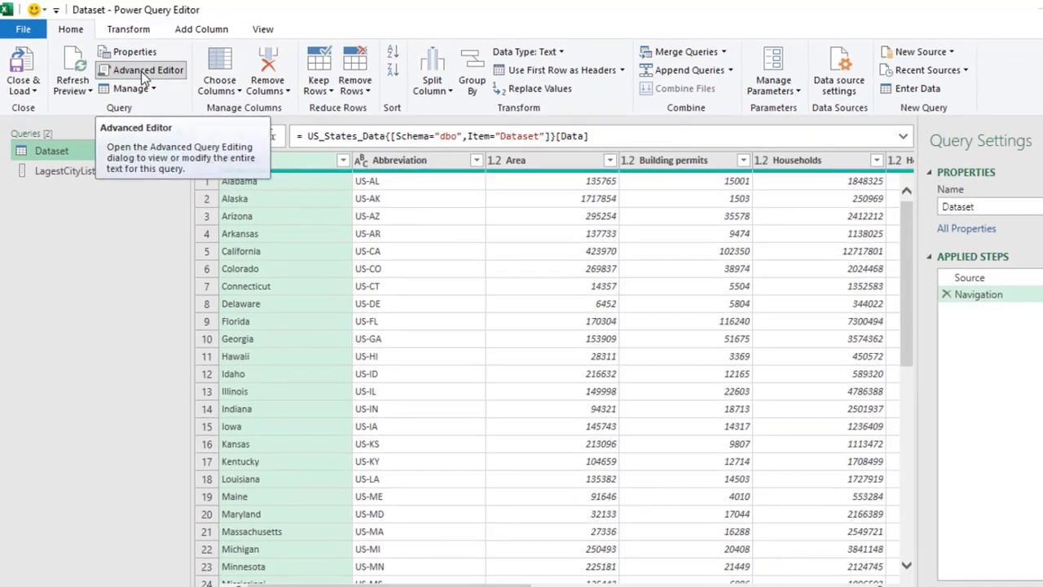
{"action": "left_click", "coordinate": [141, 71]}
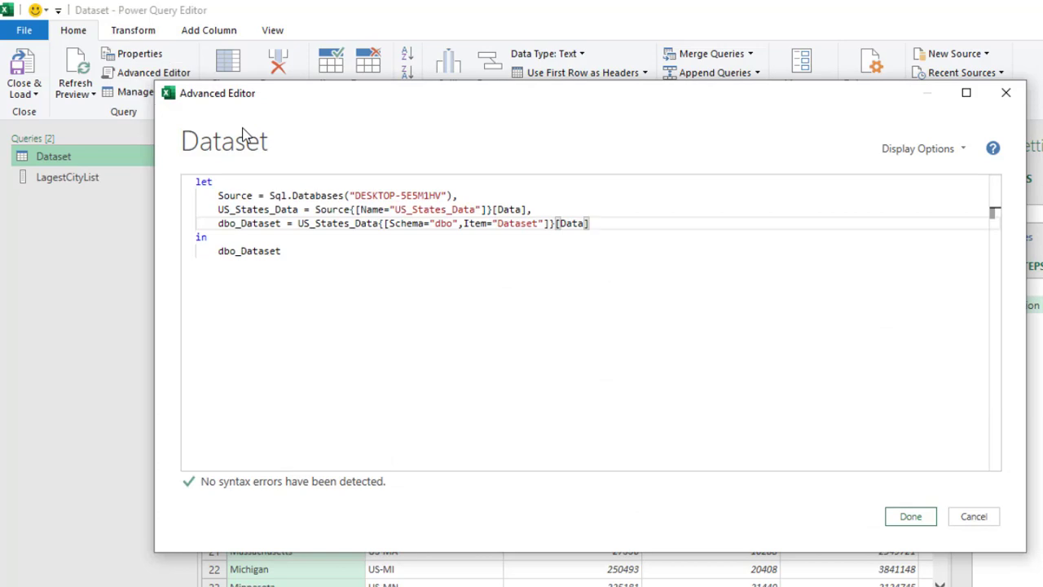
{"action": "left_click_drag", "start_coordinate": [291, 249], "coordinate": [175, 184]}
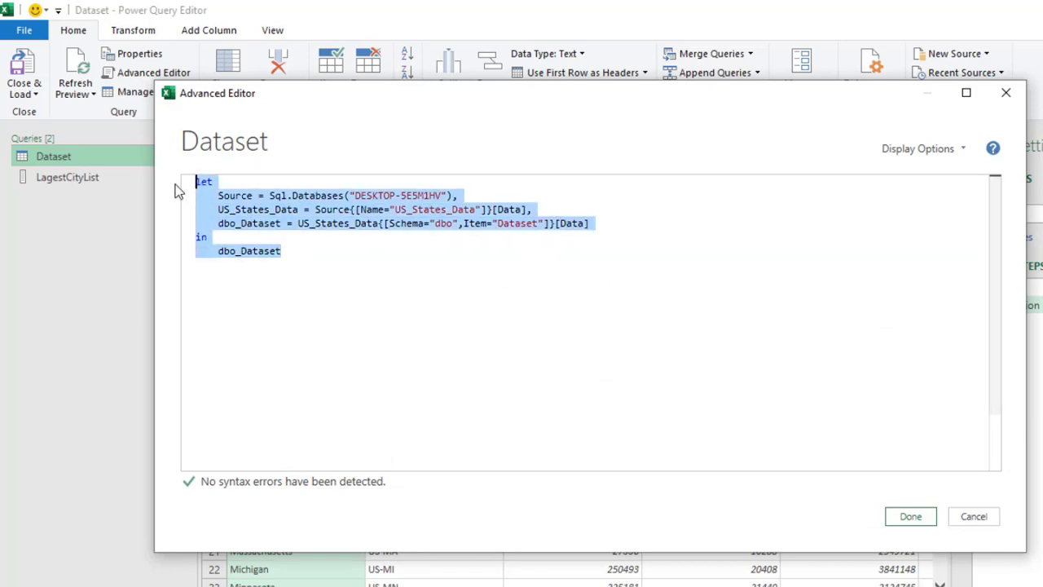
{"action": "left_click", "coordinate": [231, 189]}
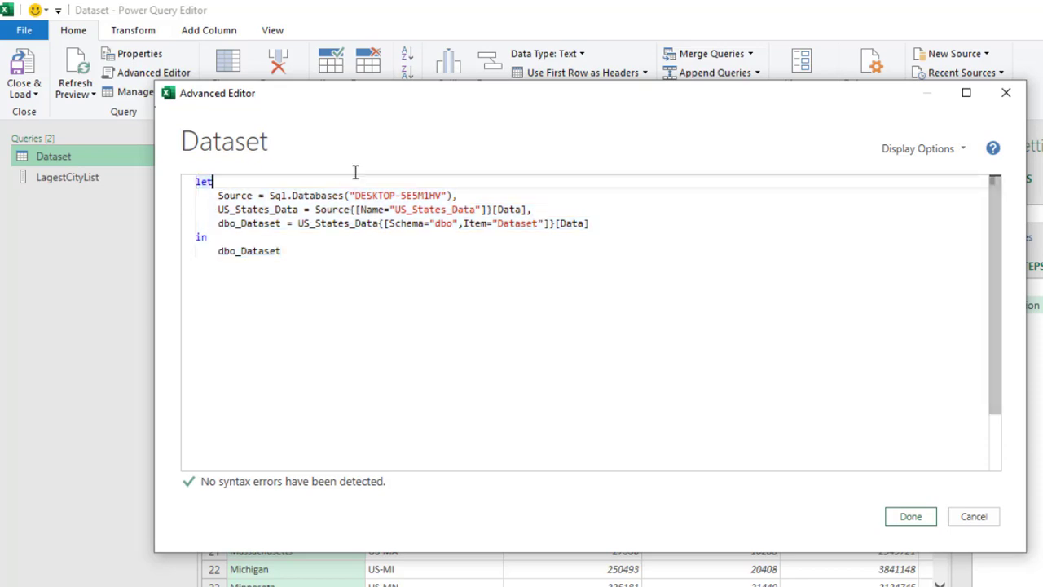
Step: End the dbo_Dataset line with a comma and insert a blank line below it, before the in clause
{"action": "left_click", "coordinate": [612, 226]}
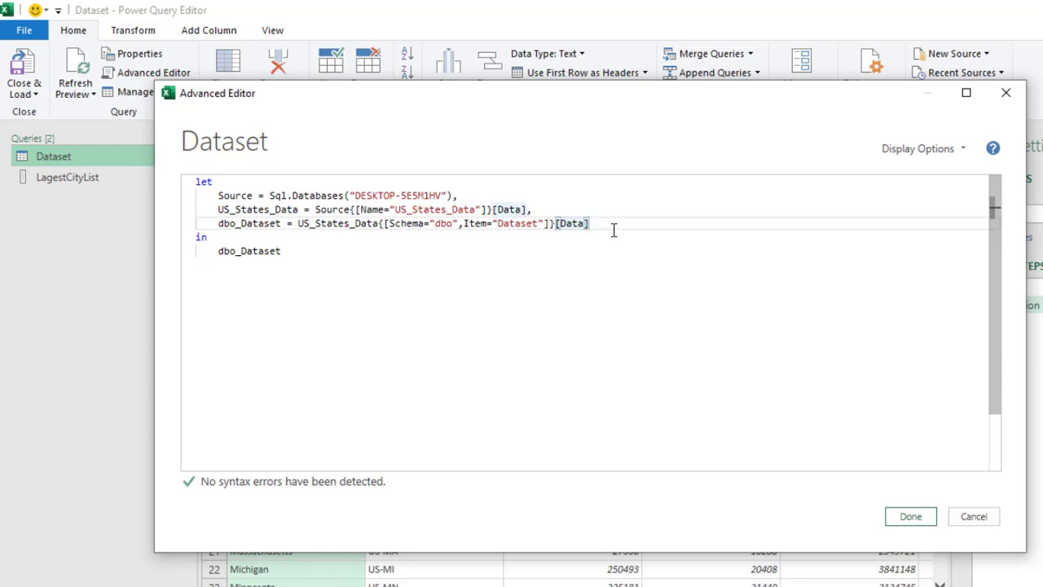
{"action": "type", "text": ","}
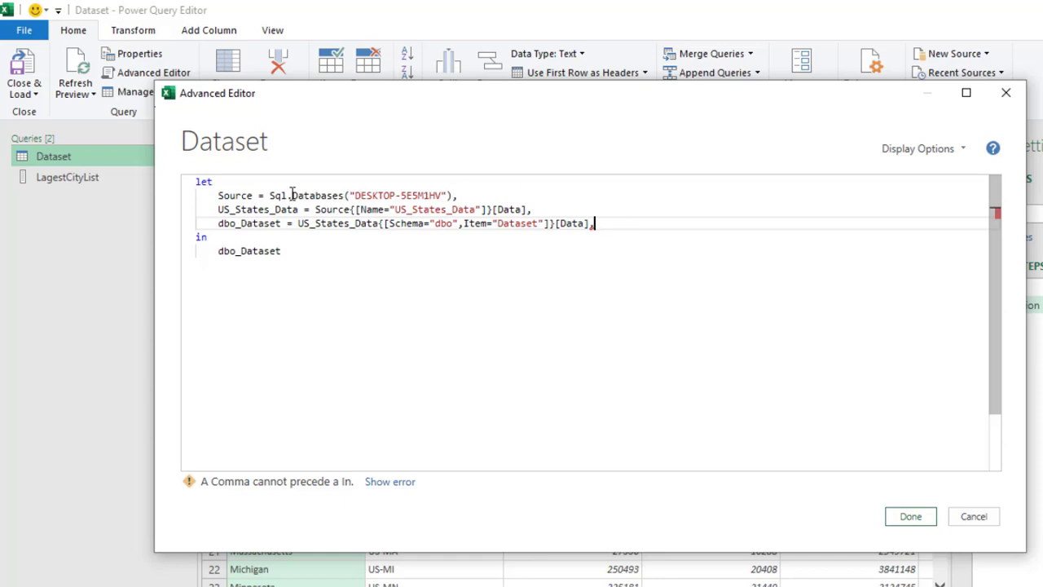
{"action": "left_click_drag", "start_coordinate": [212, 197], "coordinate": [458, 195]}
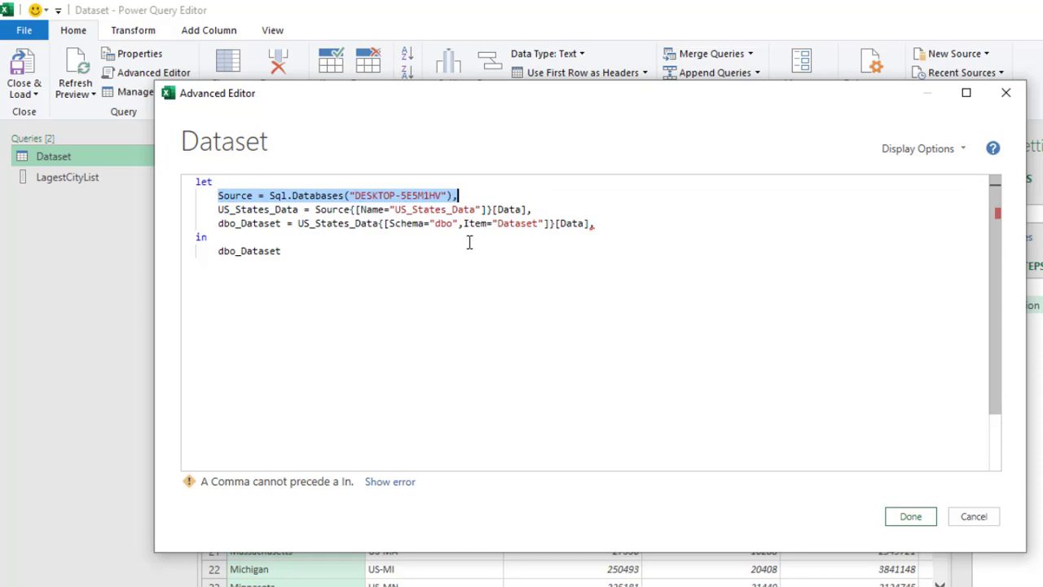
{"action": "left_click", "coordinate": [626, 225]}
{"action": "key", "text": "Return"}
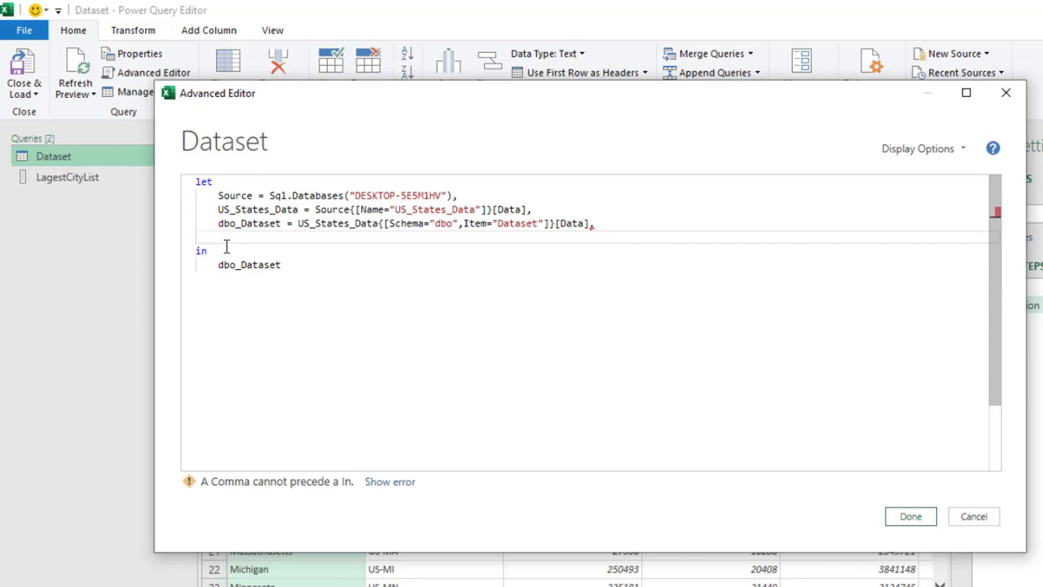
Step: Define a new query step named myVariable that calls the Table.SelectRows function
{"action": "type", "text": "myV"}
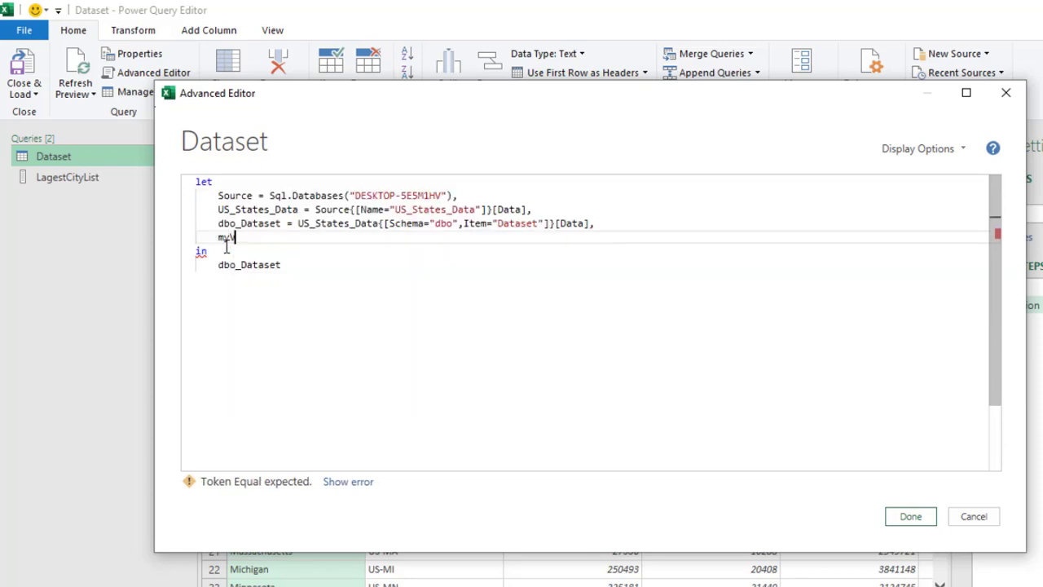
{"action": "type", "text": "ariable ="}
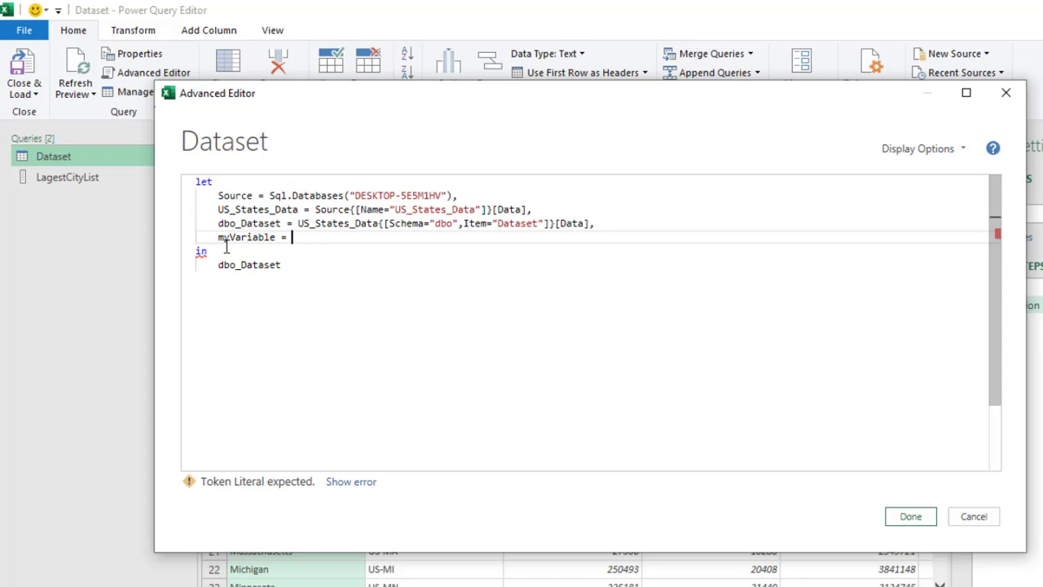
{"action": "type", "text": "table"}
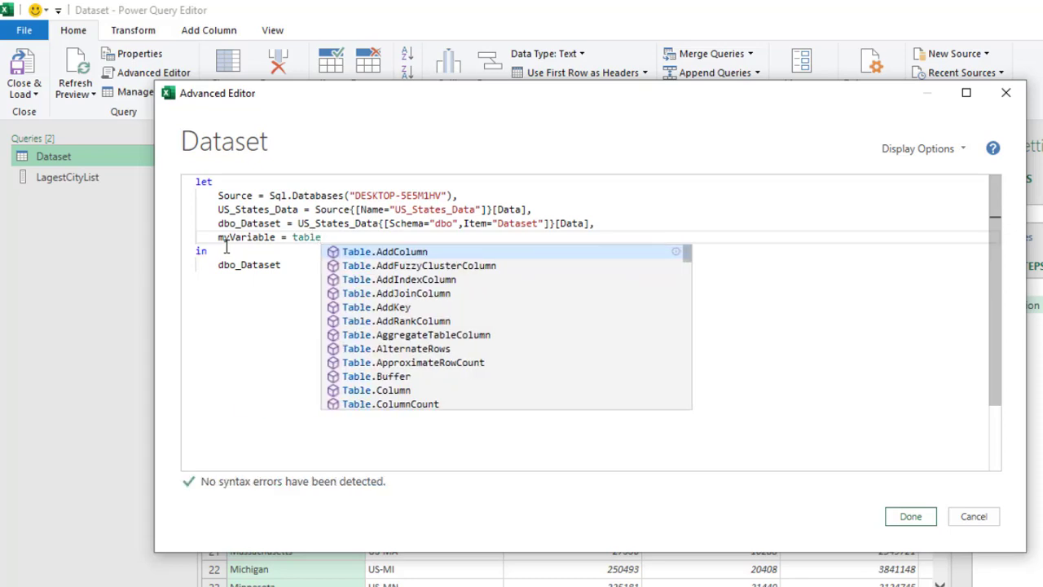
{"action": "type", "text": ".sele"}
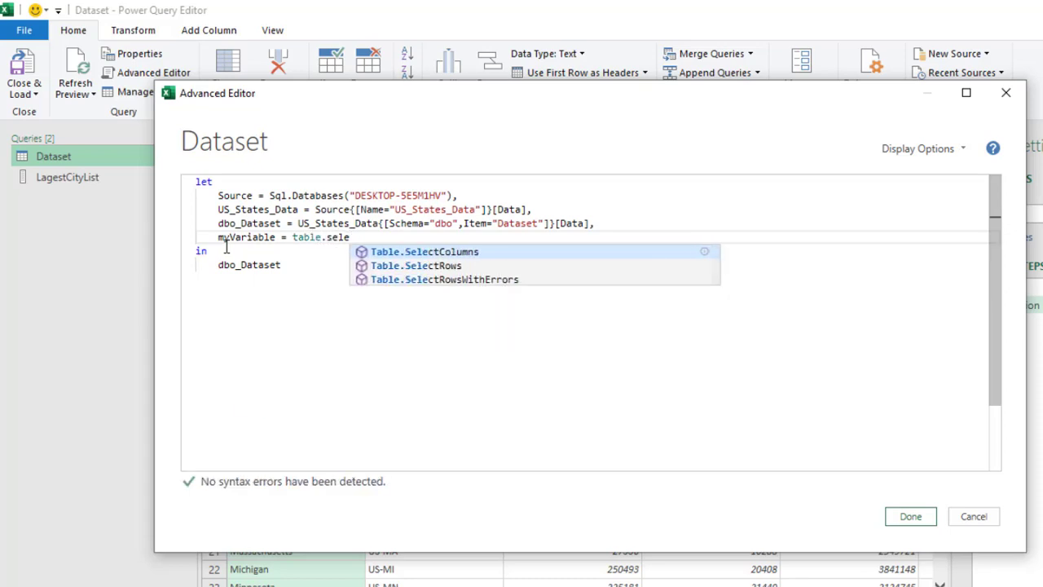
{"action": "key", "text": "Down"}
{"action": "key", "text": "Tab"}
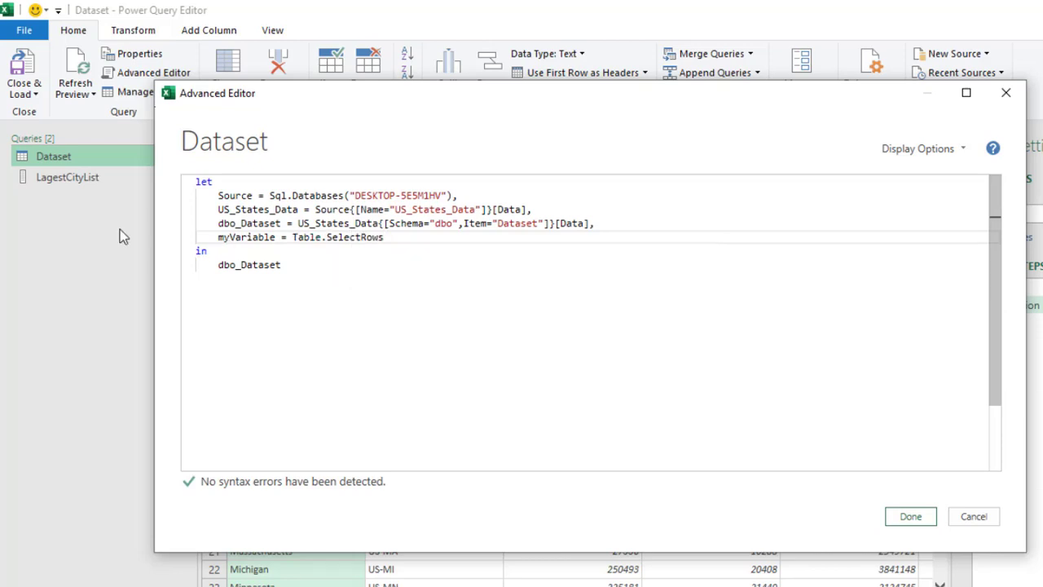
{"action": "type", "text": "("}
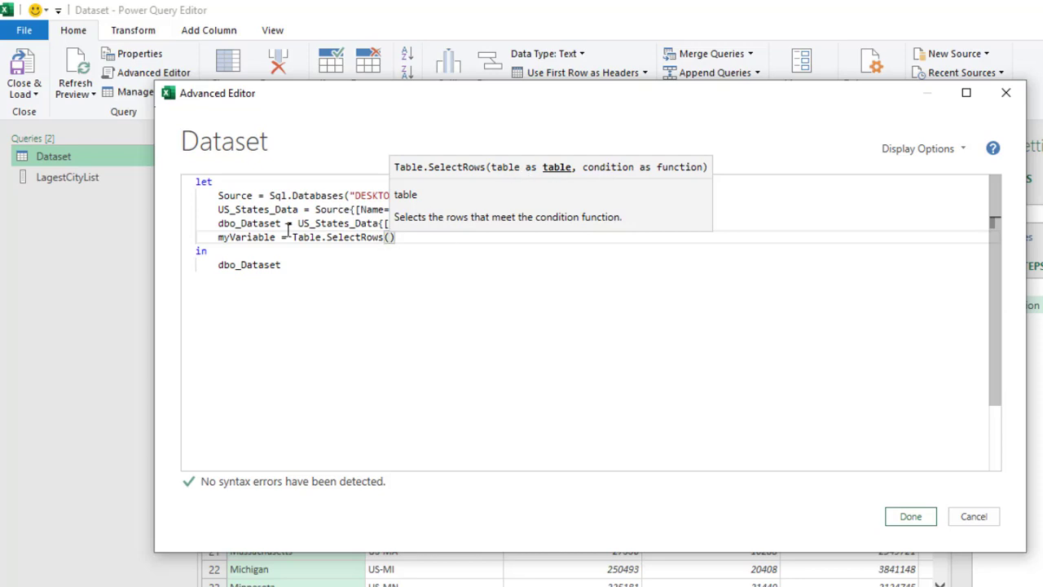
Step: Reuse the dbo_Dataset step name as the table argument of Table.SelectRows, without a leading space
{"action": "mouse_move", "coordinate": [281, 224]}
{"action": "left_mouse_down"}
{"action": "mouse_move", "coordinate": [206, 234]}
{"action": "mouse_move", "coordinate": [212, 228]}
{"action": "left_mouse_up"}
{"action": "key", "text": "ctrl+c"}
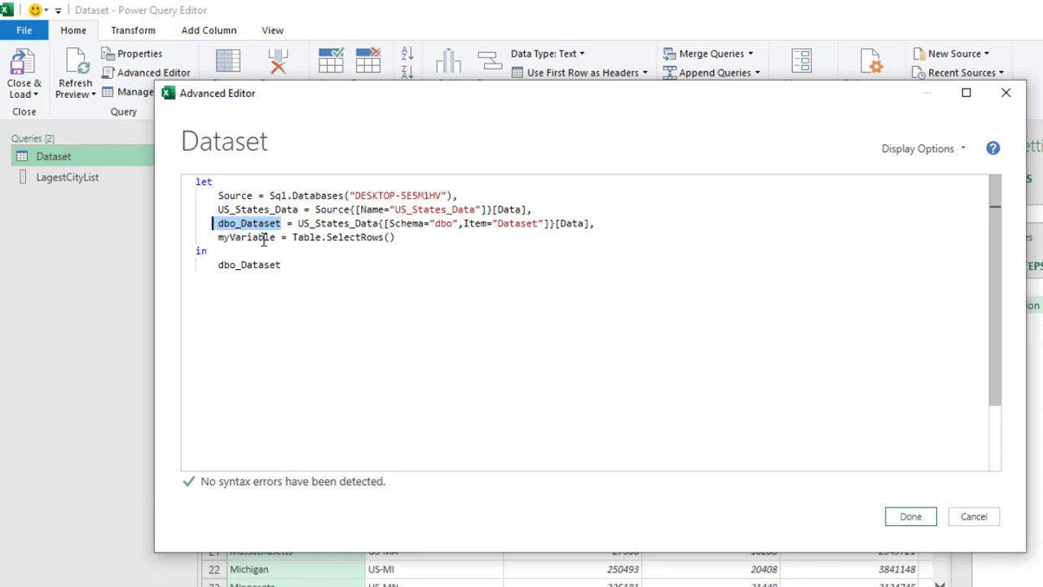
{"action": "left_click", "coordinate": [386, 238]}
{"action": "key", "text": "ctrl+v"}
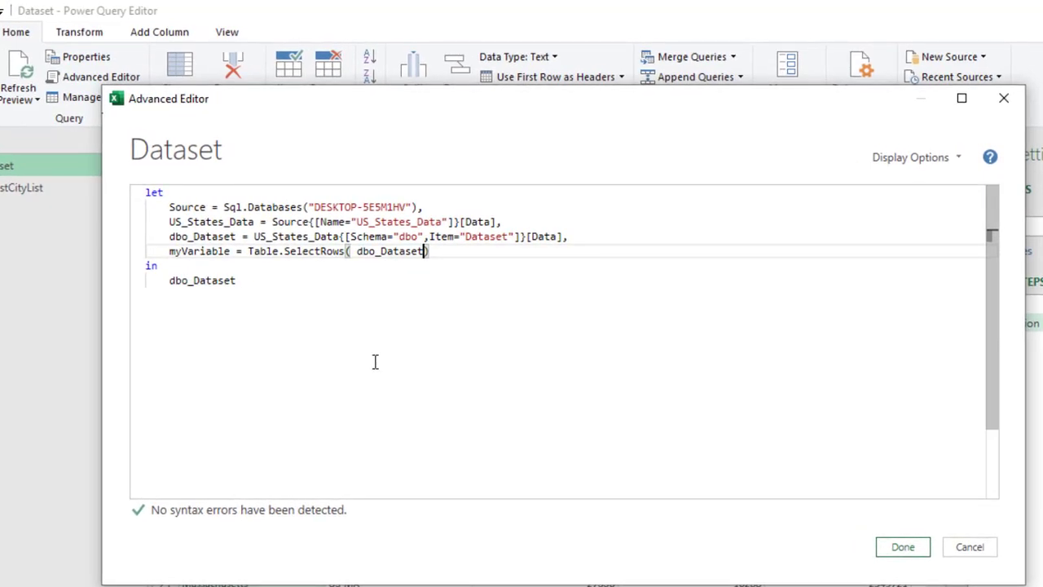
{"action": "left_click", "coordinate": [356, 256]}
{"action": "key", "text": "BackSpace"}
{"action": "key", "text": "End"}
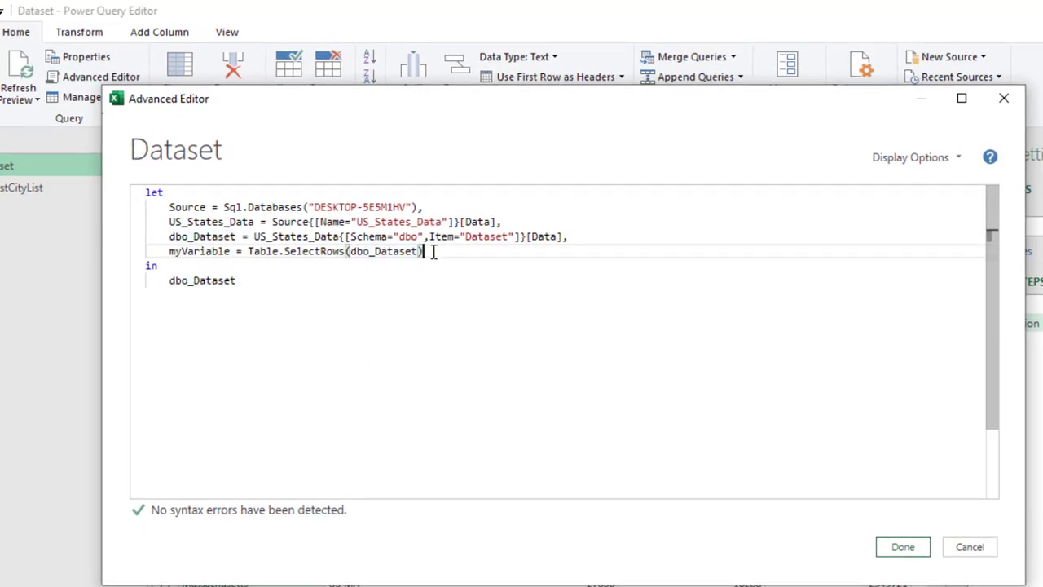
Step: Add a condition argument to Table.SelectRows that begins with each and a parenthesised List.Contains call
{"action": "left_click", "coordinate": [420, 252]}
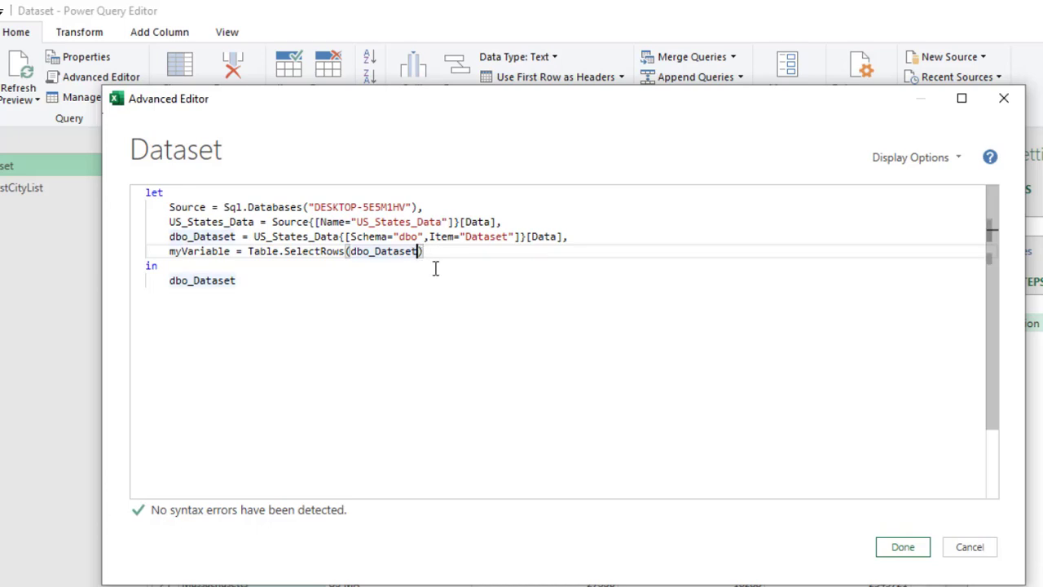
{"action": "type", "text": ","}
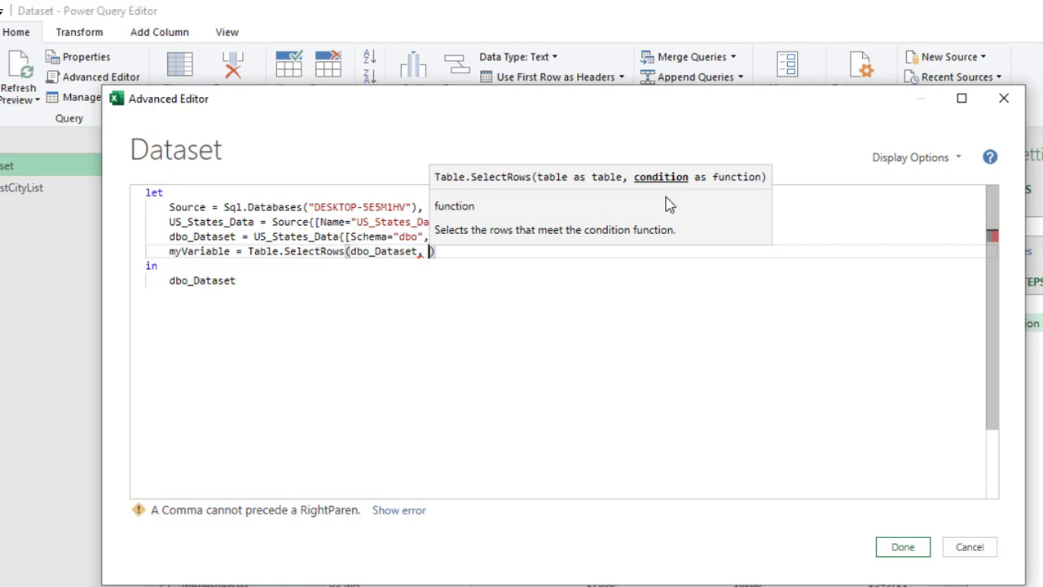
{"action": "type", "text": " each"}
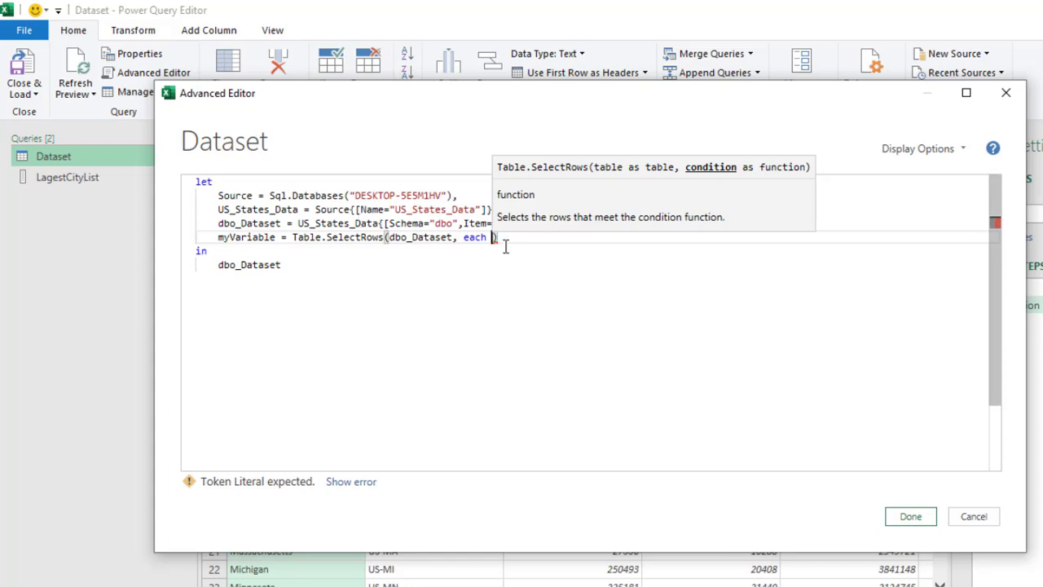
{"action": "type", "text": "("}
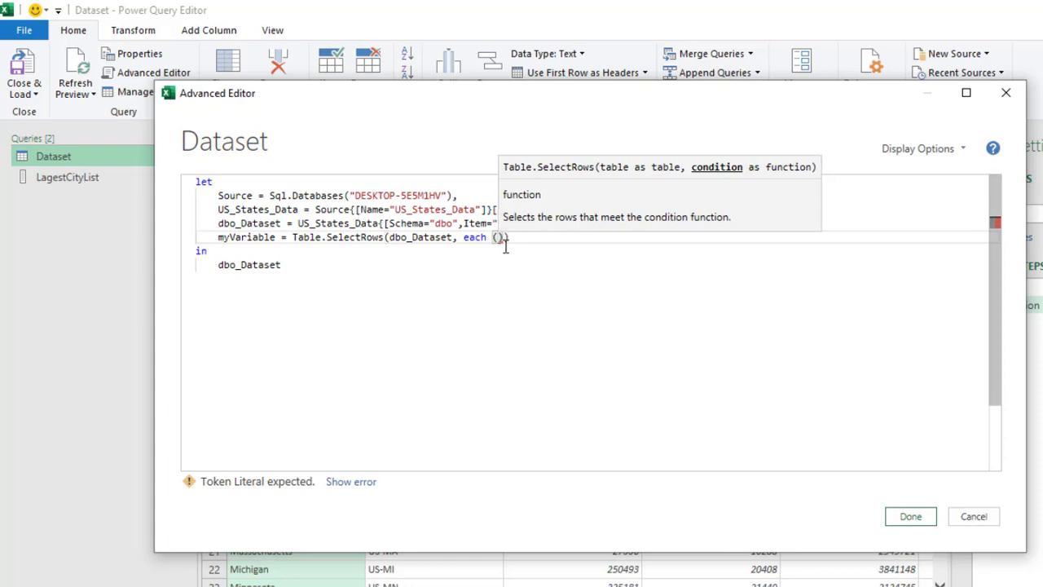
{"action": "type", "text": "list"}
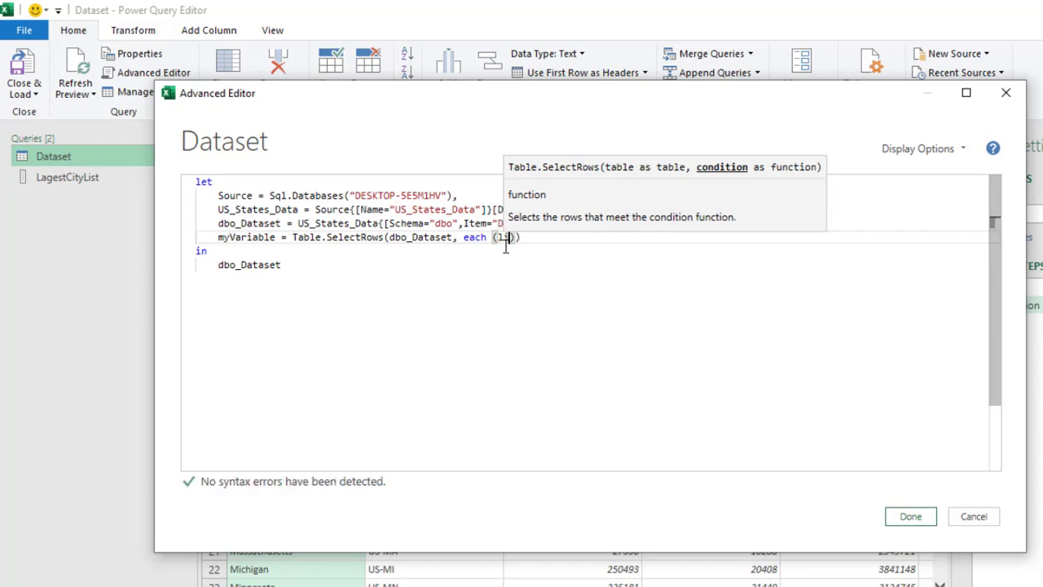
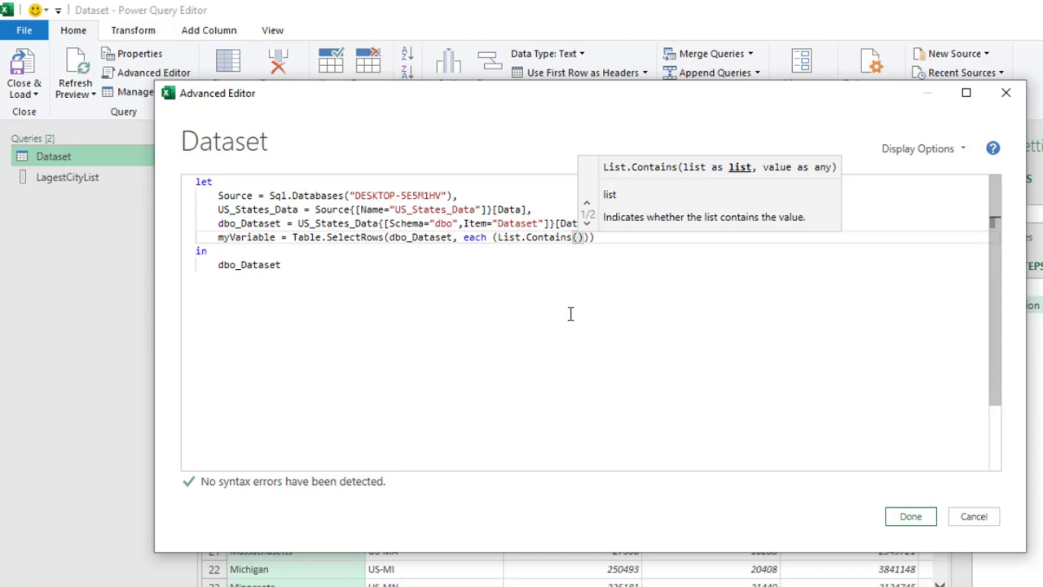
Step: Fill the List.Contains call with LagestCityList as the list and the [Largest city] column as the value
{"action": "type", "text": "lag"}
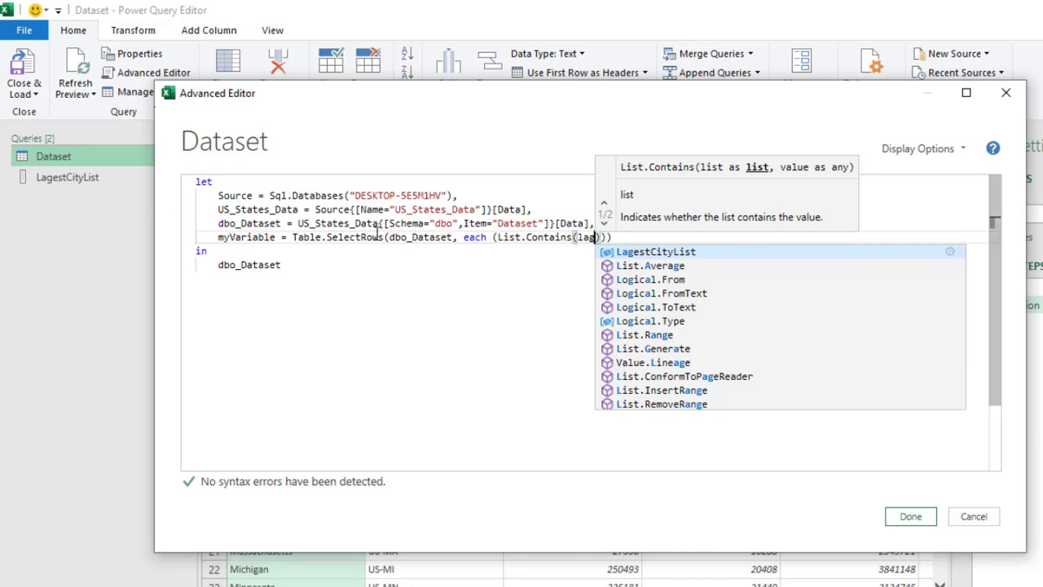
{"action": "left_click", "coordinate": [656, 253]}
{"action": "type", "text": ","}
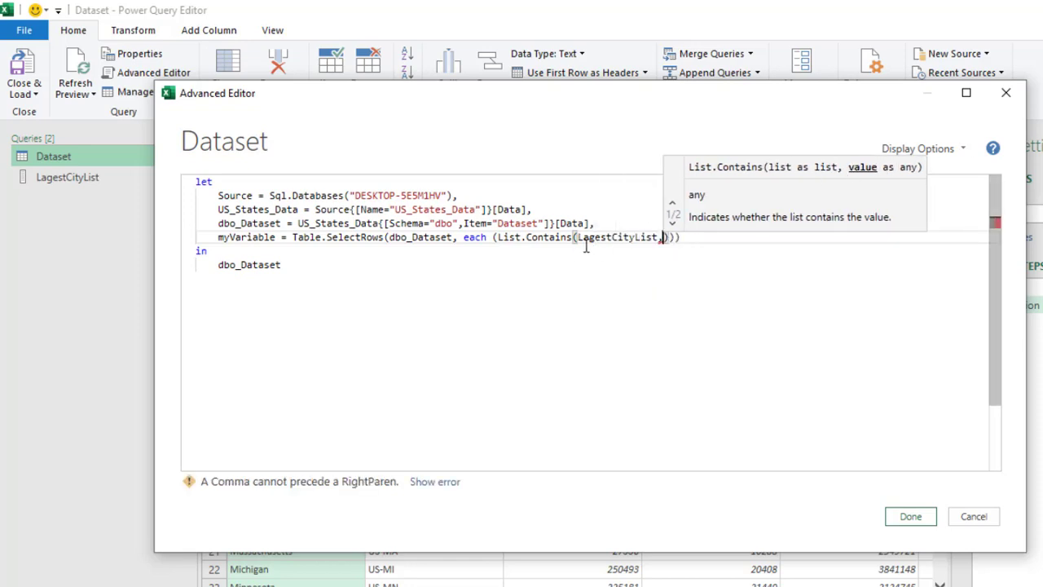
{"action": "mouse_move", "coordinate": [584, 250]}
{"action": "left_mouse_down"}
{"action": "mouse_move", "coordinate": [646, 198]}
{"action": "mouse_move", "coordinate": [670, 209]}
{"action": "left_mouse_up"}
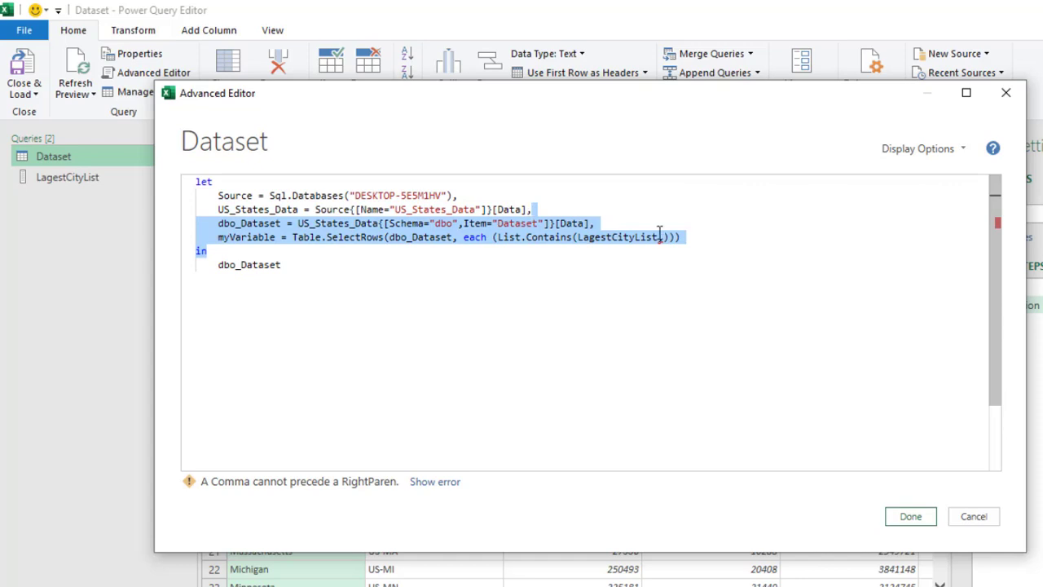
{"action": "left_click", "coordinate": [661, 237]}
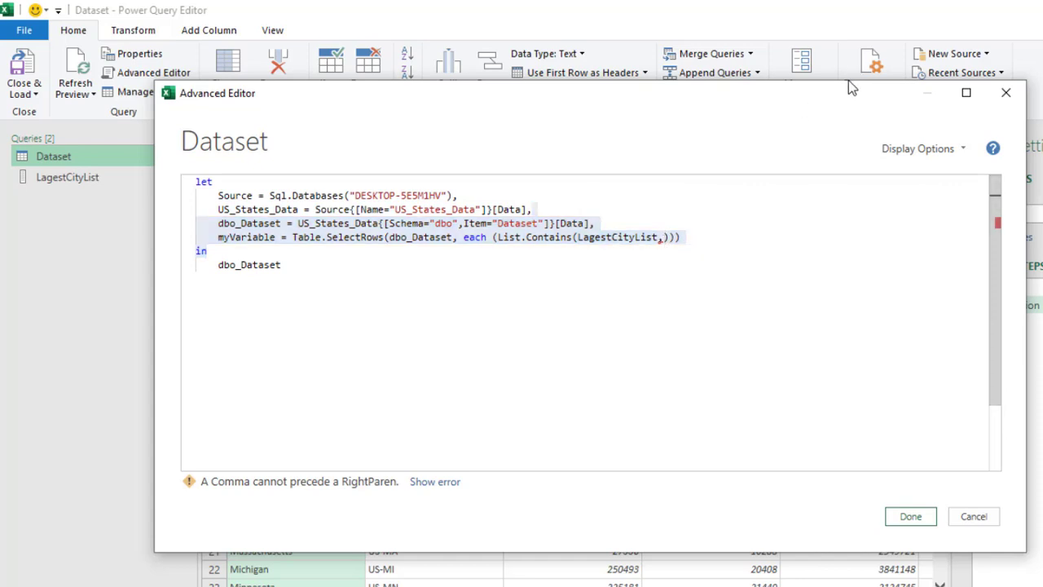
{"action": "left_click_drag", "start_coordinate": [745, 96], "coordinate": [712, 313]}
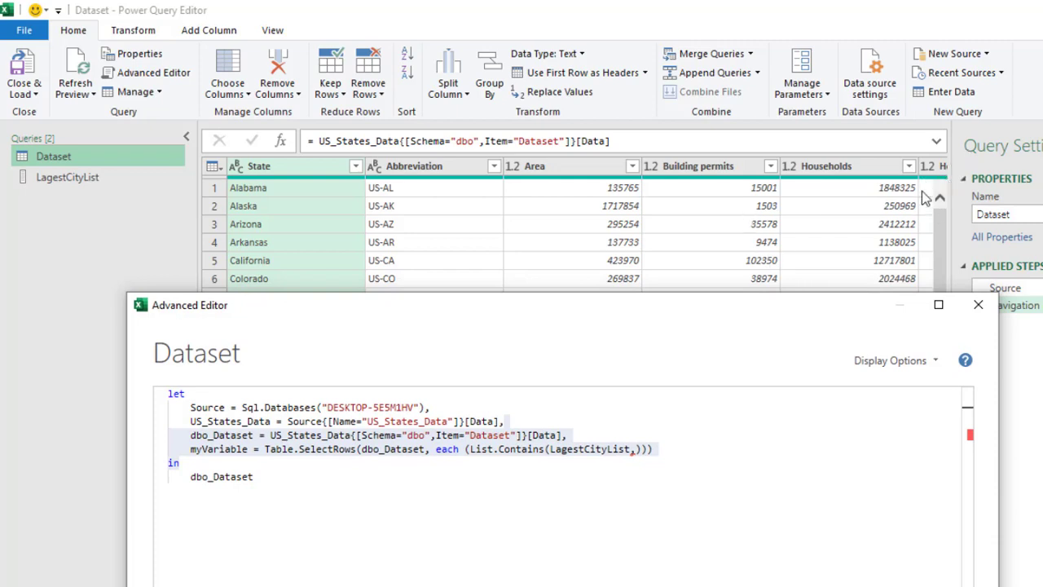
{"action": "left_click", "coordinate": [634, 448]}
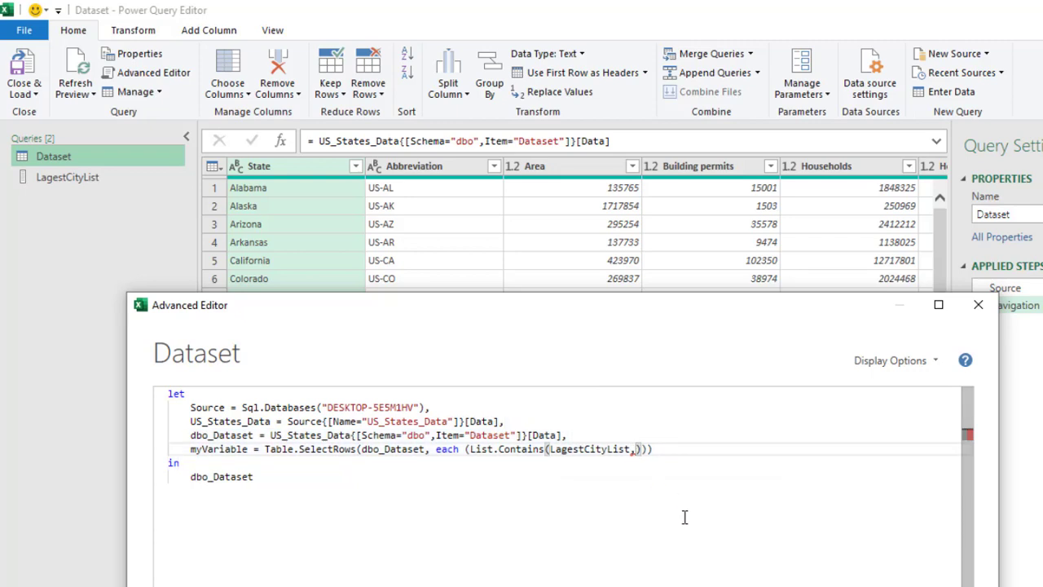
{"action": "type", "text": "[Largest"}
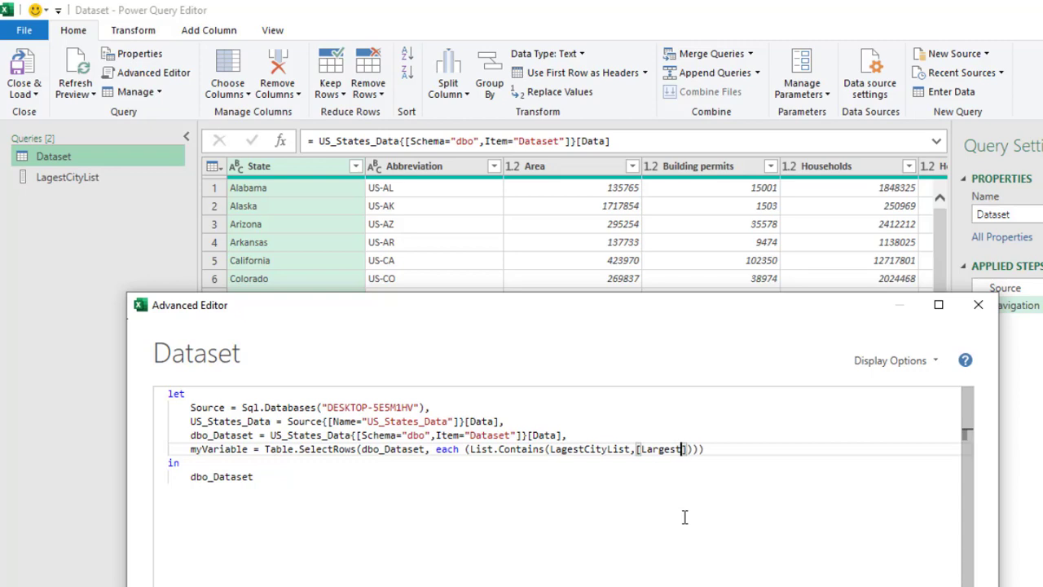
{"action": "type", "text": " city"}
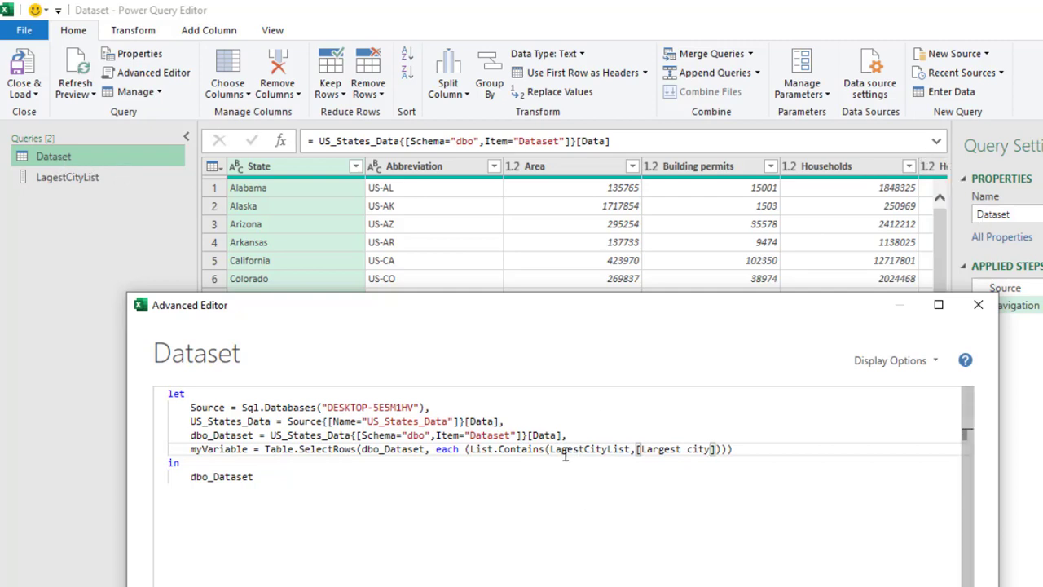
Step: Complete the row condition by comparing the List.Contains result with =true
{"action": "left_click_drag", "start_coordinate": [560, 449], "coordinate": [692, 448]}
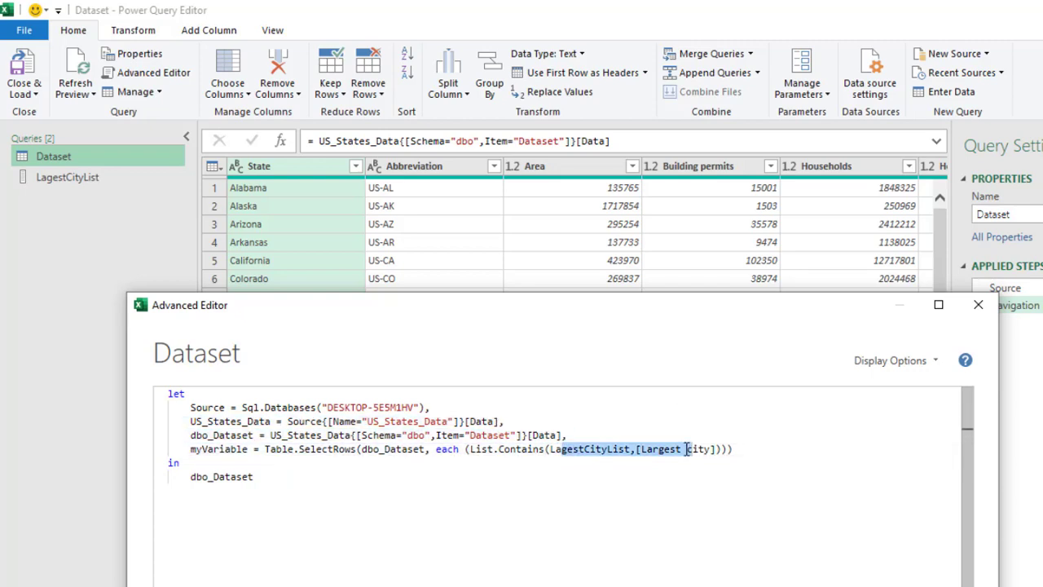
{"action": "left_click", "coordinate": [687, 449]}
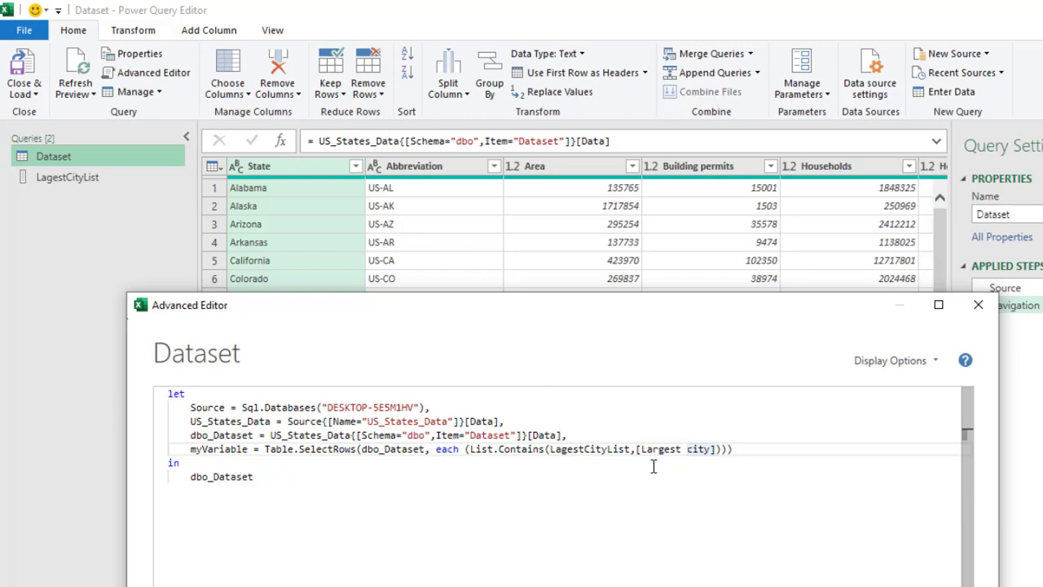
{"action": "left_click", "coordinate": [719, 453]}
{"action": "type", "text": "=true"}
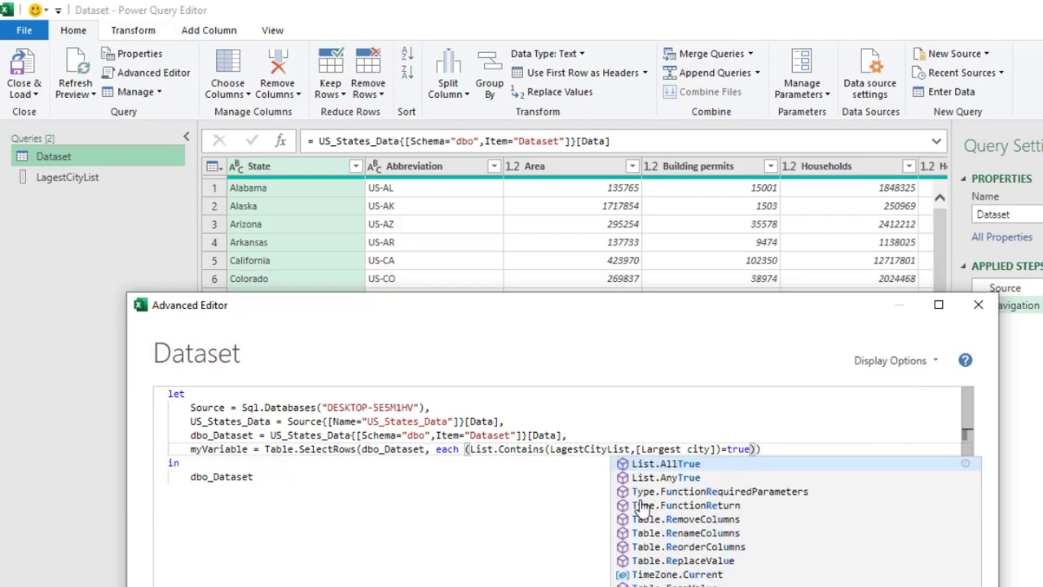
{"action": "left_click", "coordinate": [810, 444]}
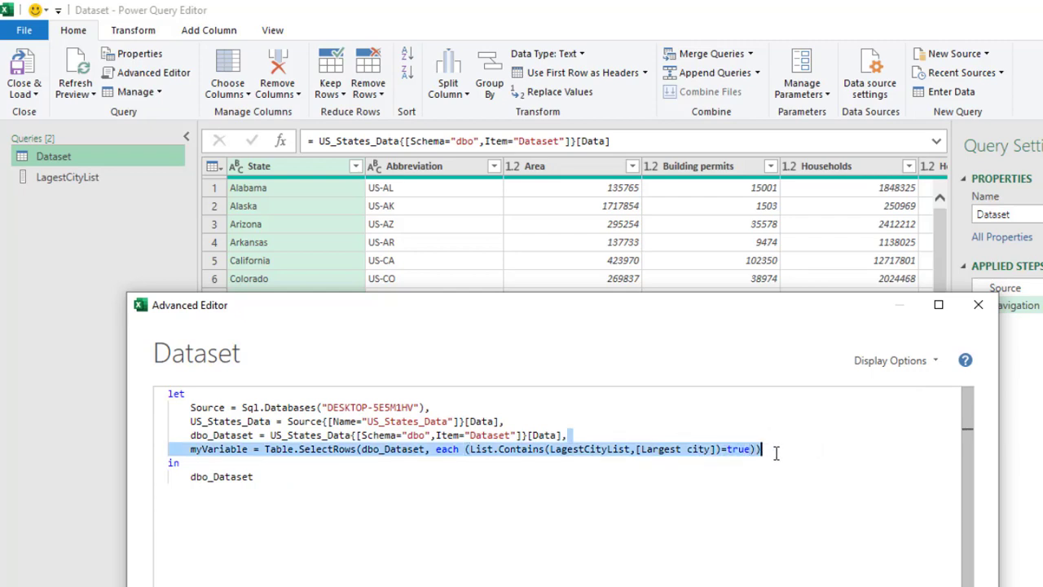
{"action": "left_click_drag", "start_coordinate": [756, 450], "coordinate": [402, 465]}
{"action": "left_click_drag", "start_coordinate": [278, 459], "coordinate": [264, 448]}
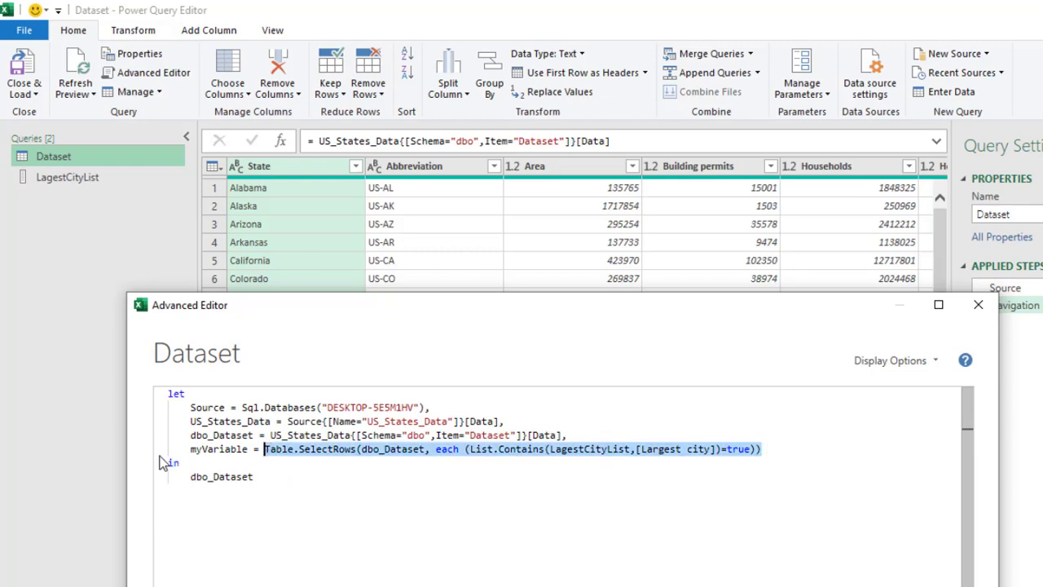
{"action": "left_click_drag", "start_coordinate": [193, 449], "coordinate": [255, 453]}
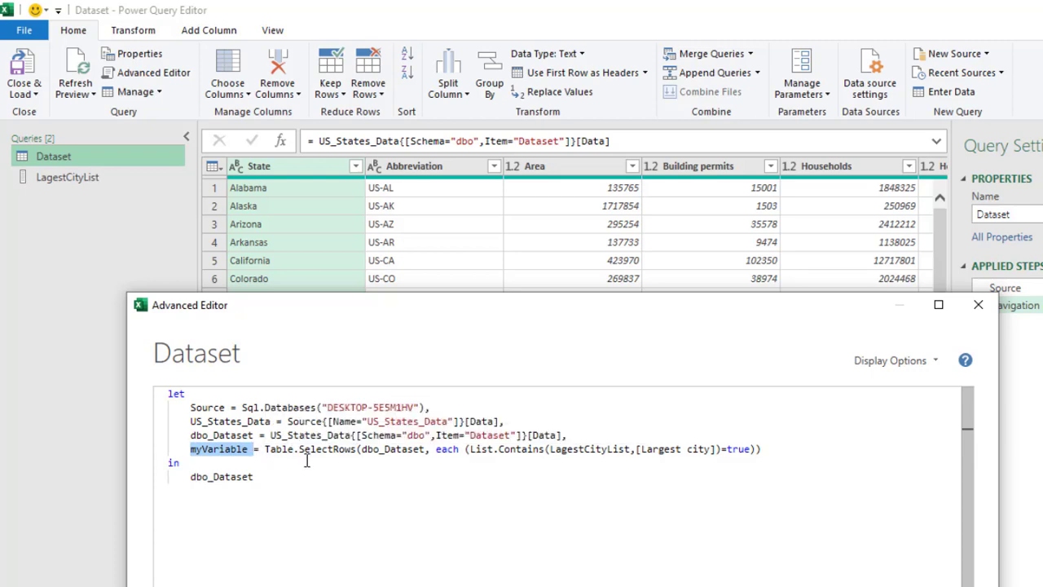
{"action": "left_click", "coordinate": [402, 449]}
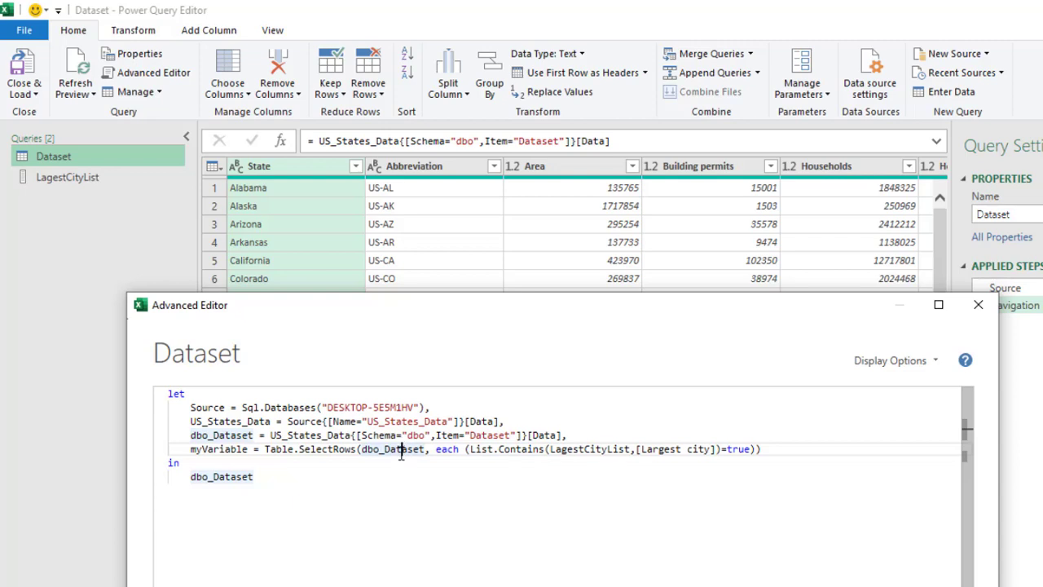
Step: Replace dbo_Dataset with myVariable as the query's output after in, and apply the edited Dataset code
{"action": "mouse_move", "coordinate": [405, 453]}
{"action": "left_click_drag", "start_coordinate": [253, 477], "coordinate": [248, 449]}
{"action": "key", "text": "ctrl+c"}
{"action": "key", "text": "BackSpace"}
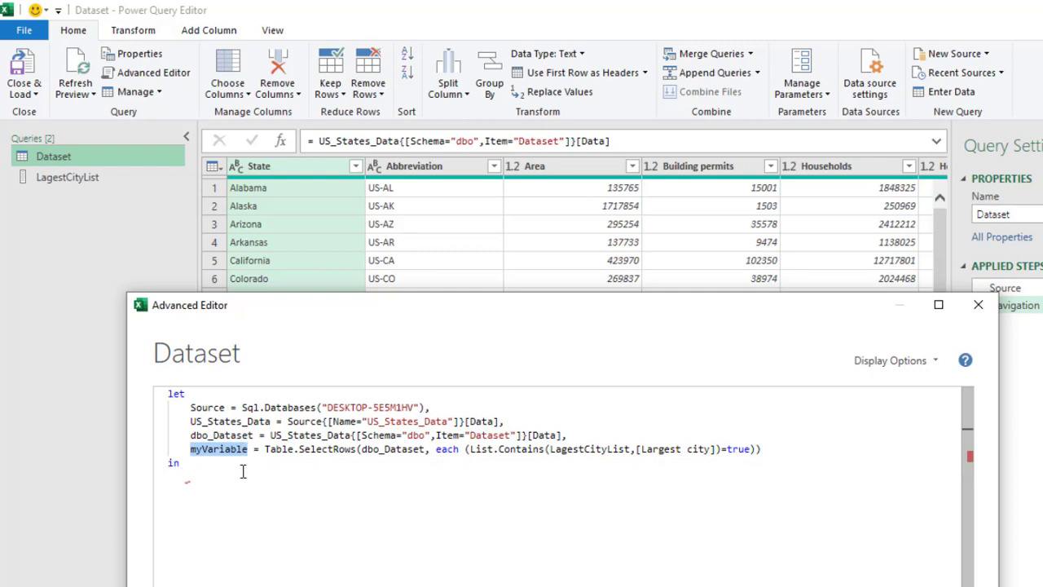
{"action": "left_click", "coordinate": [211, 479]}
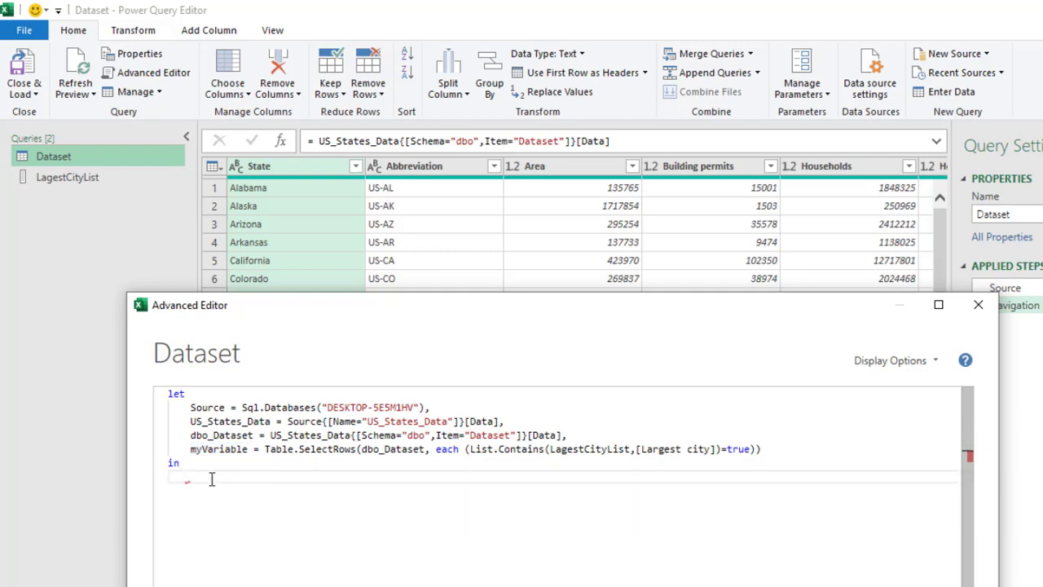
{"action": "key", "text": "ctrl+v"}
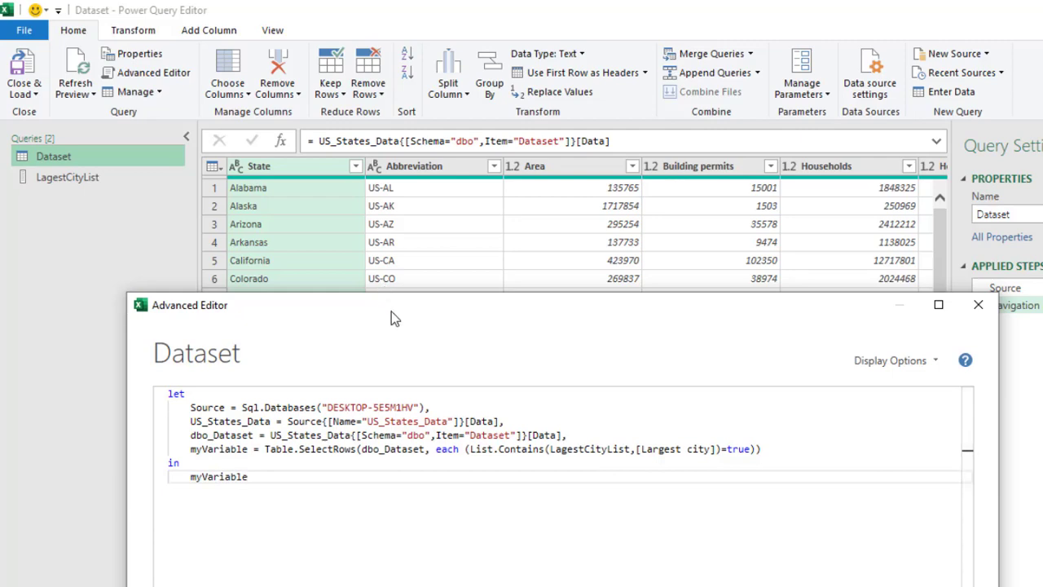
{"action": "left_click_drag", "start_coordinate": [391, 312], "coordinate": [402, 85]}
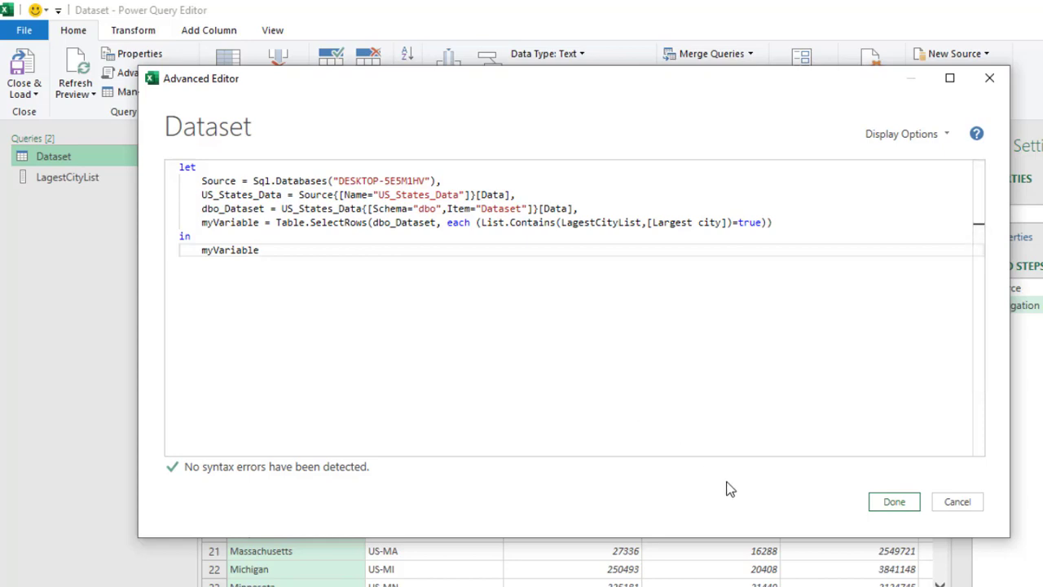
{"action": "left_click", "coordinate": [886, 507]}
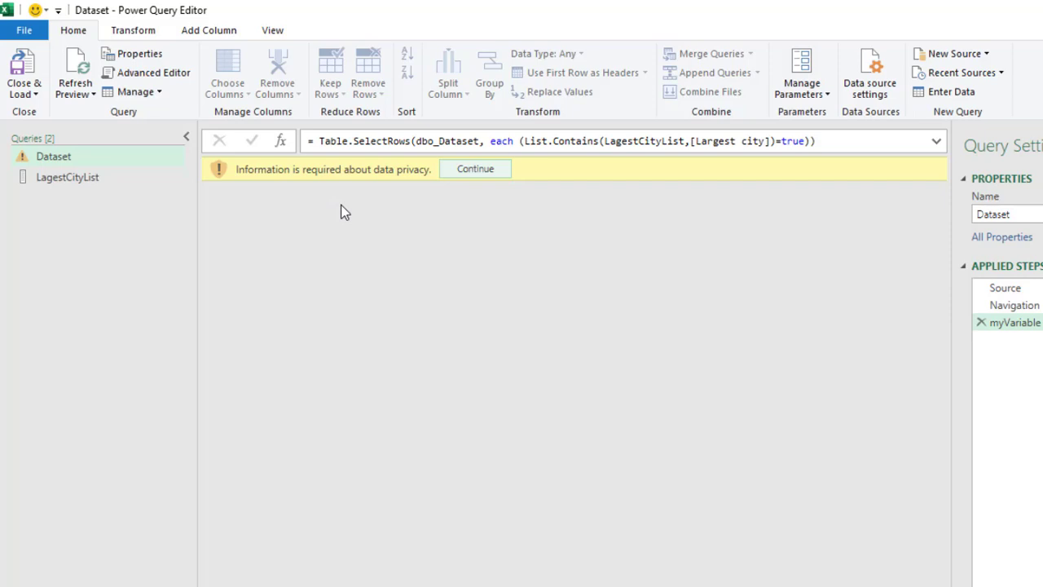
Step: Set the privacy levels of the desktop-5e5m1hv source and the Current Workbook to Public, and save them
{"action": "left_click", "coordinate": [475, 171]}
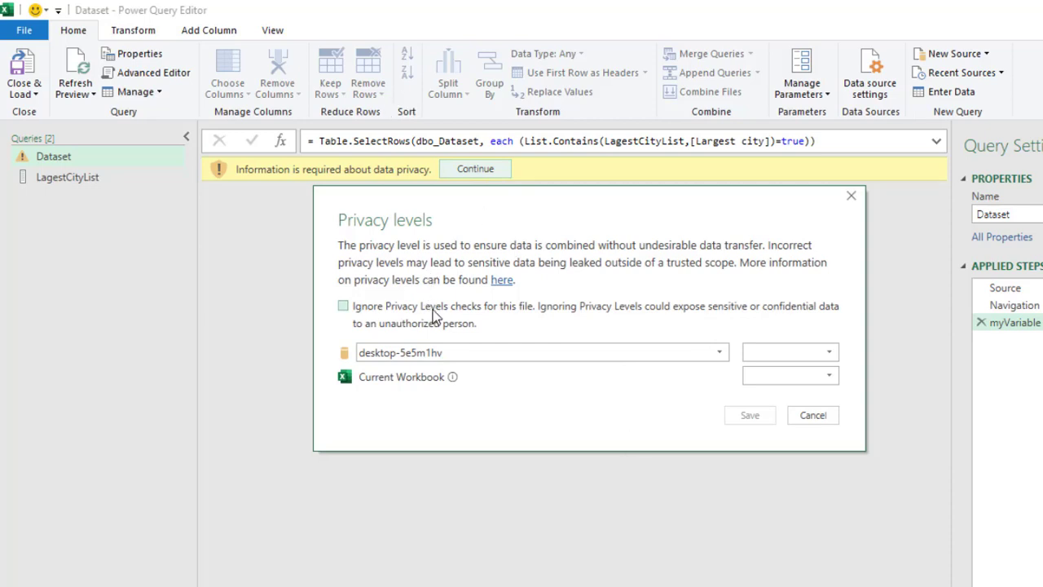
{"action": "left_click", "coordinate": [424, 355]}
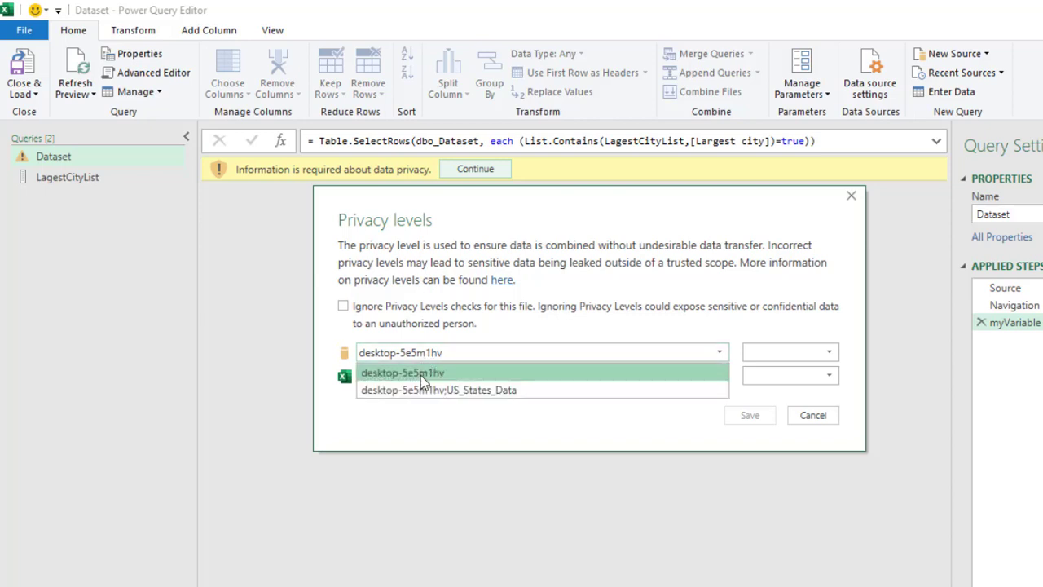
{"action": "left_click", "coordinate": [420, 373]}
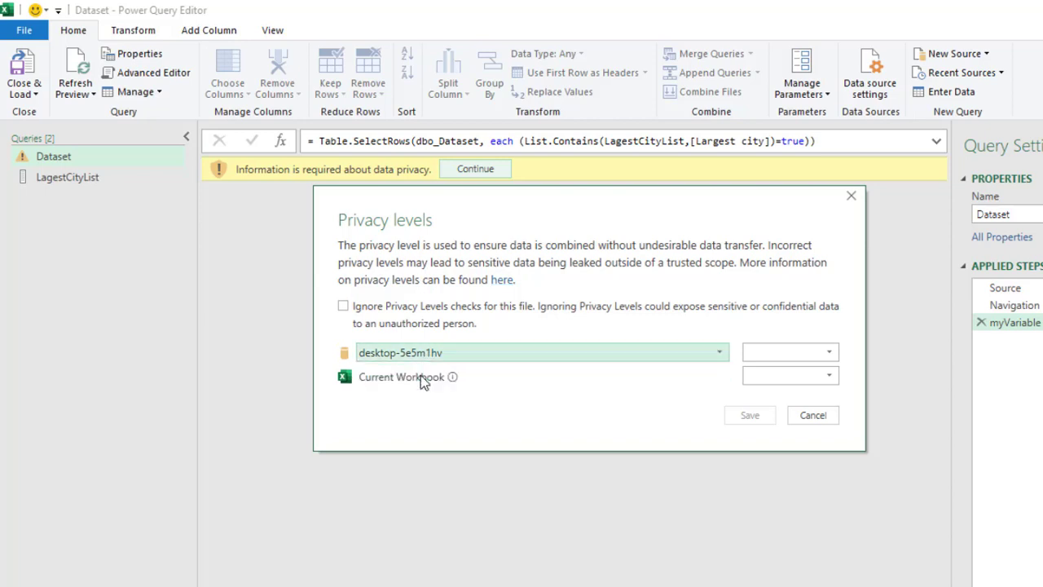
{"action": "left_click", "coordinate": [796, 357]}
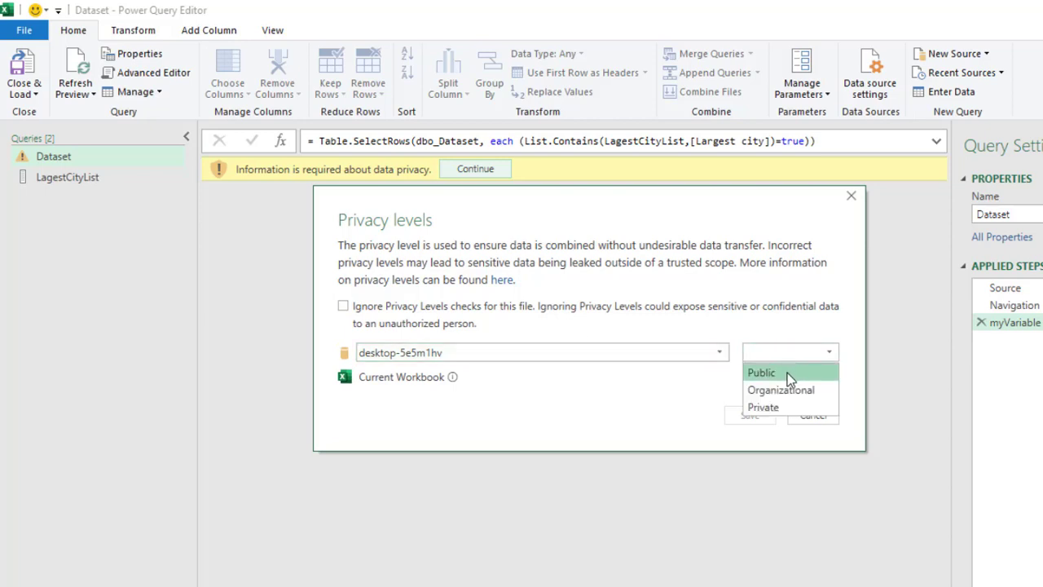
{"action": "left_click", "coordinate": [786, 372]}
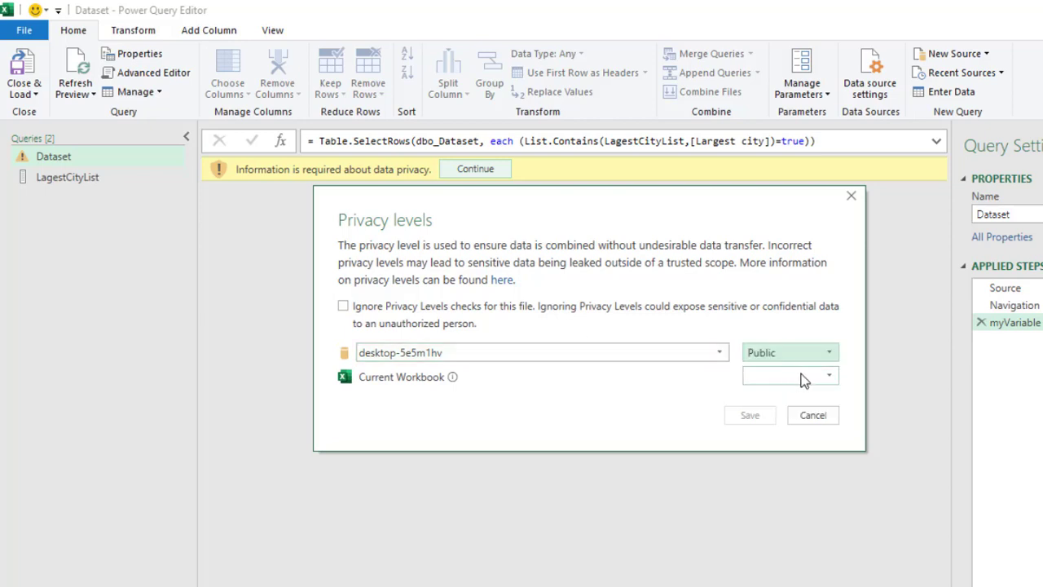
{"action": "left_click", "coordinate": [803, 379]}
{"action": "left_click", "coordinate": [778, 401]}
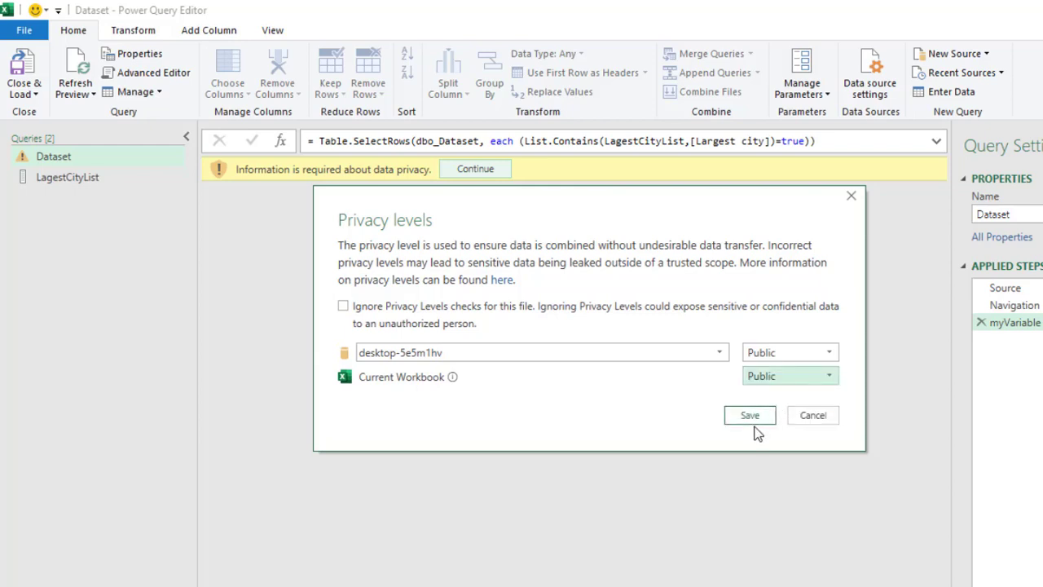
{"action": "left_click", "coordinate": [752, 417]}
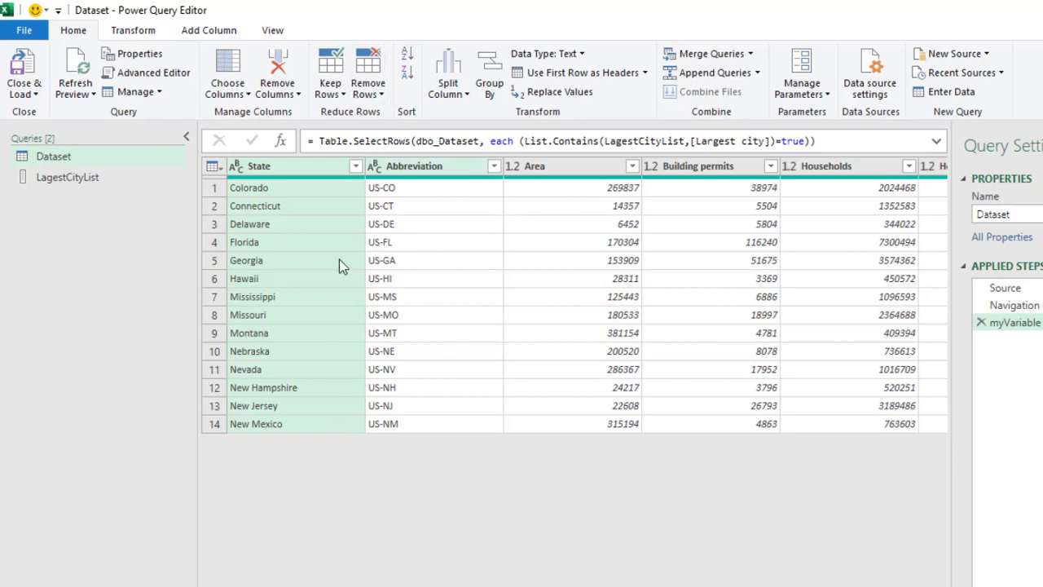
Step: Compare the Largest city column of the filtered Dataset query with the entries of LagestCityList
{"action": "scroll", "coordinate": [574, 305], "scroll_direction": "right", "scroll_amount": 10}
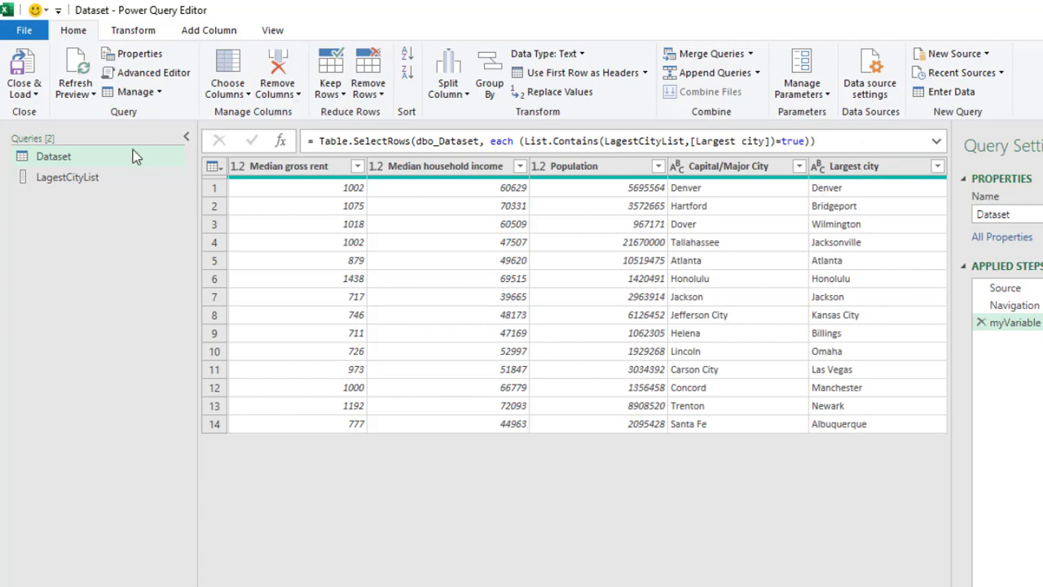
{"action": "left_click", "coordinate": [63, 182]}
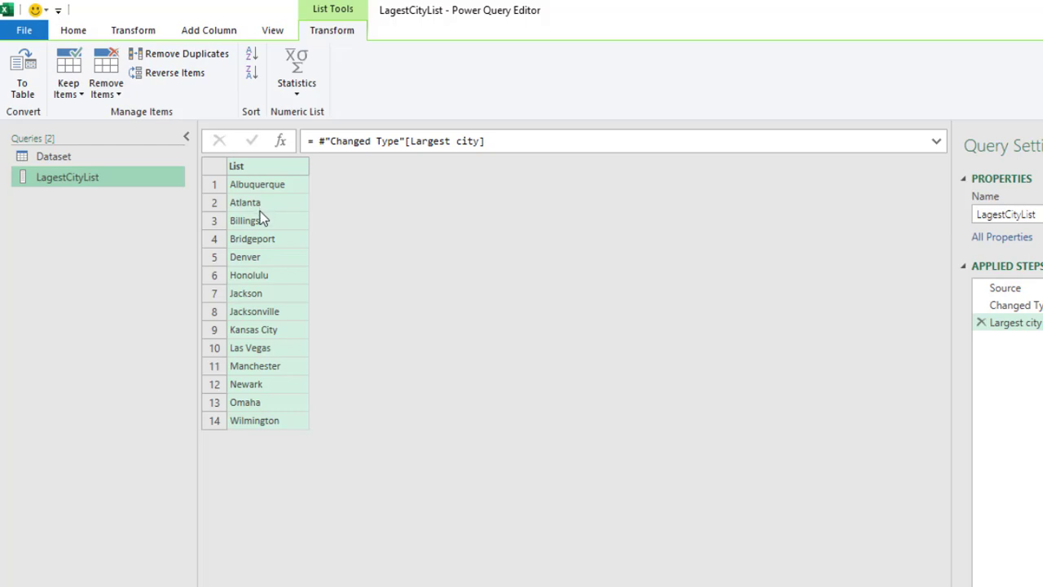
{"action": "left_click", "coordinate": [69, 158]}
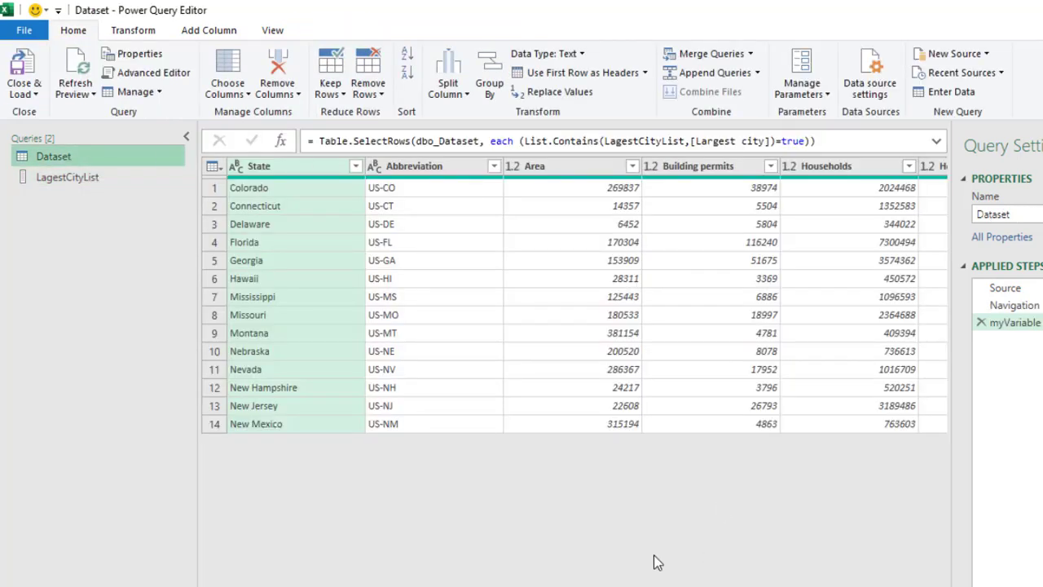
{"action": "scroll", "coordinate": [574, 306], "scroll_direction": "right", "scroll_amount": 10}
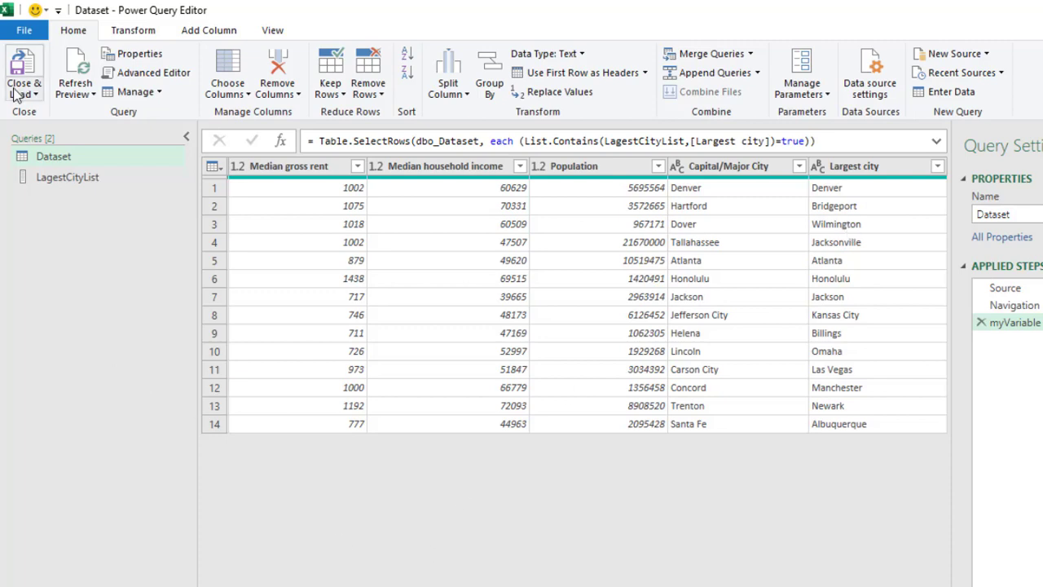
{"action": "left_click", "coordinate": [70, 178]}
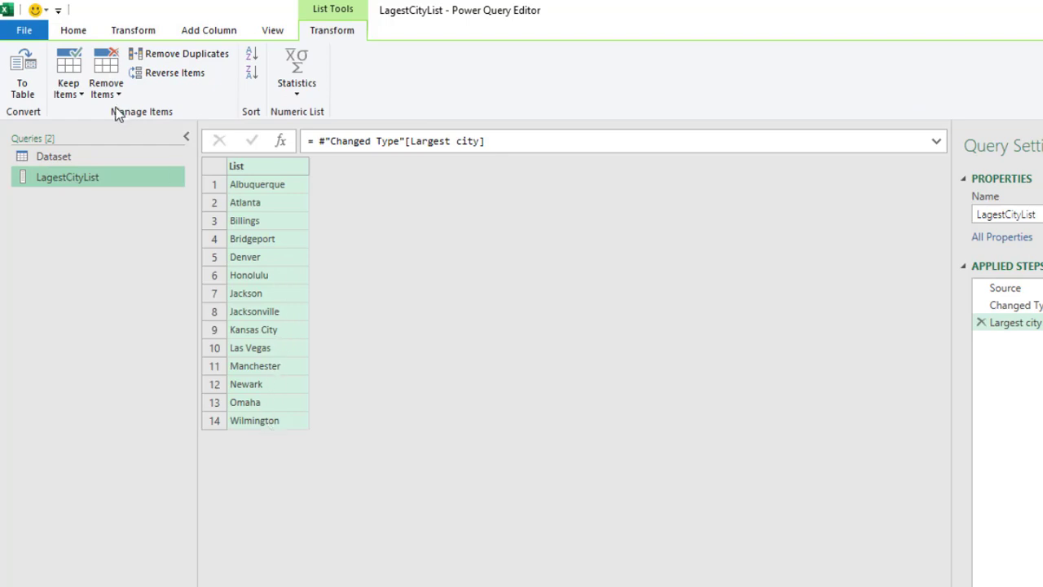
{"action": "left_click", "coordinate": [81, 157]}
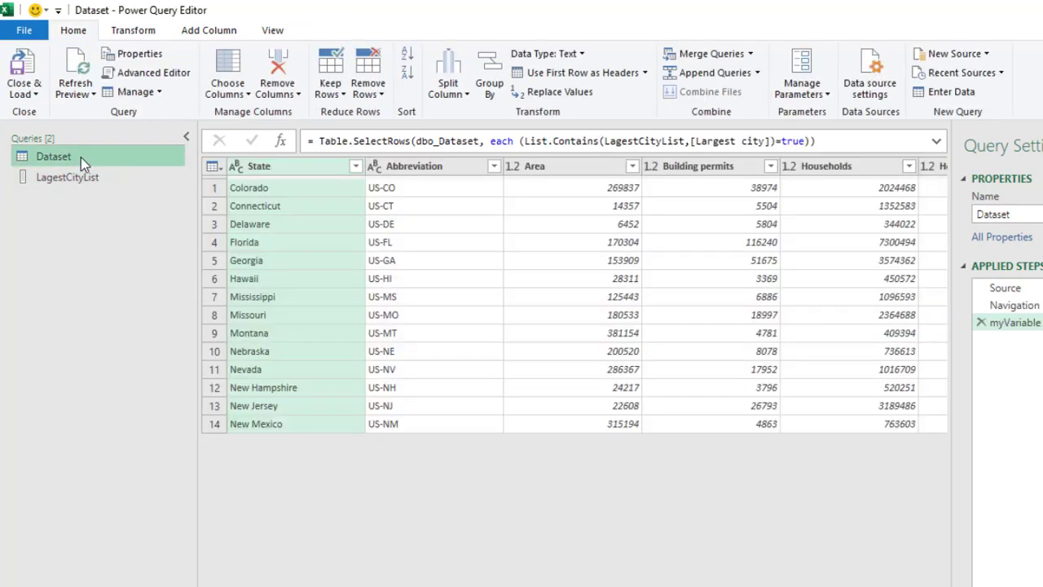